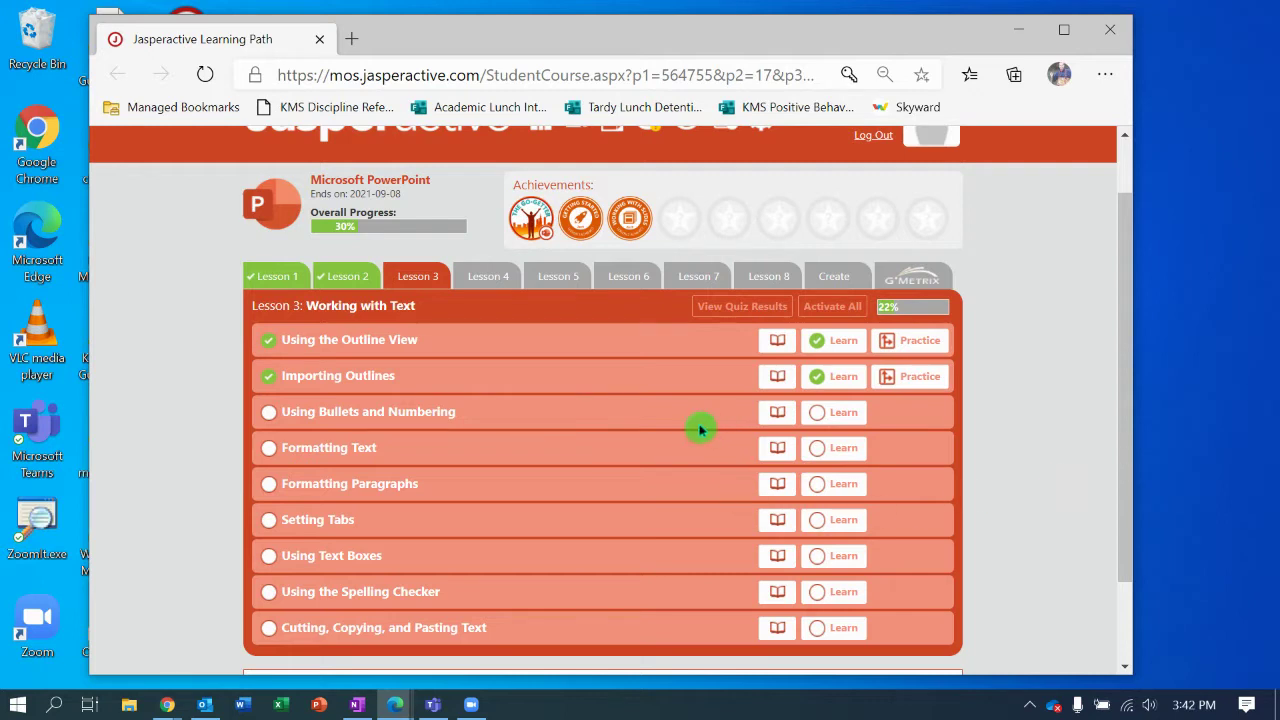
Launch the Using Bullets and Numbering exercise from the Lesson 3 list.
{"action": "left_click", "coordinate": [838, 420]}
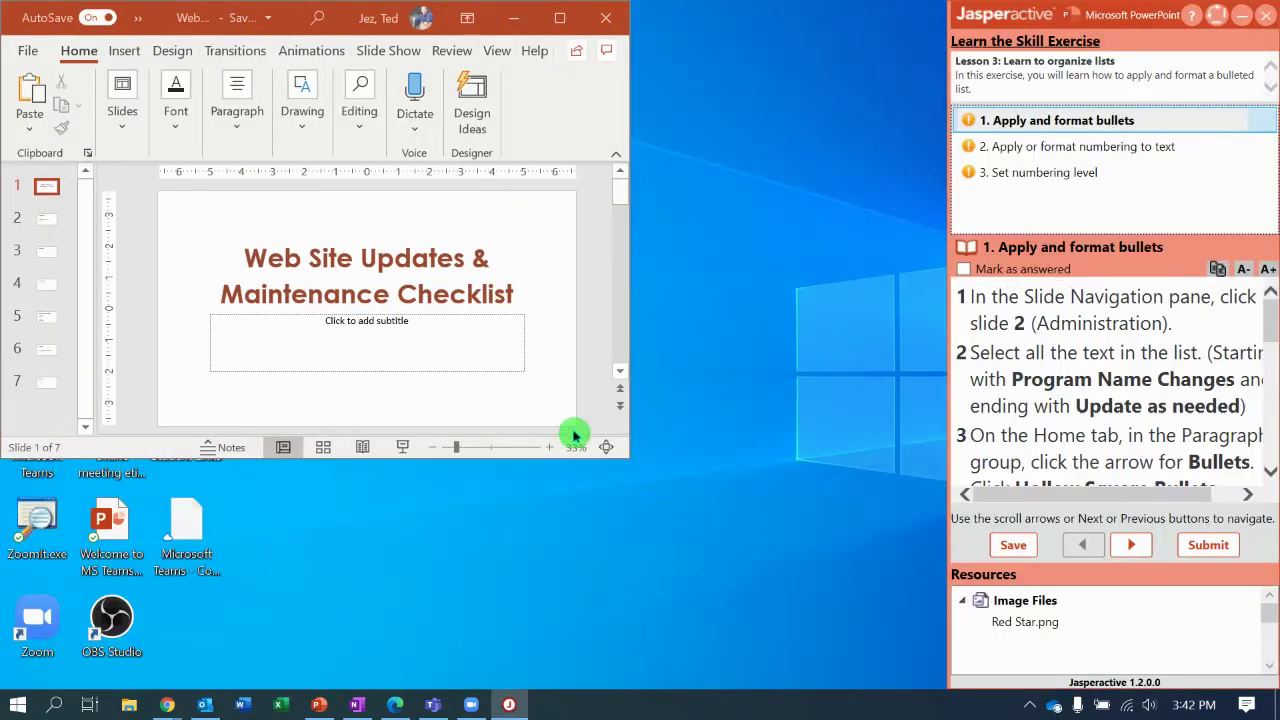
Enlarge PowerPoint, select the whole Administration list on slide 2, and shrink the instruction text.
{"action": "left_click_drag", "start_coordinate": [636, 467], "coordinate": [935, 683]}
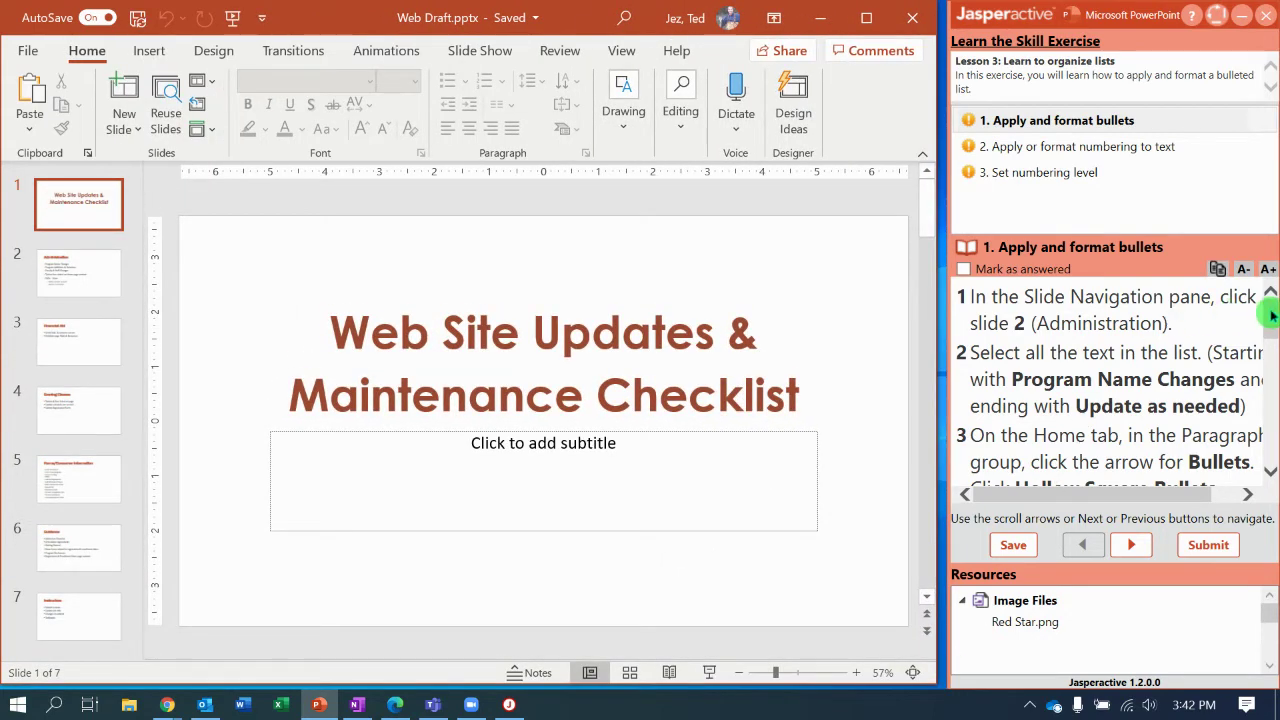
{"action": "left_click", "coordinate": [104, 272]}
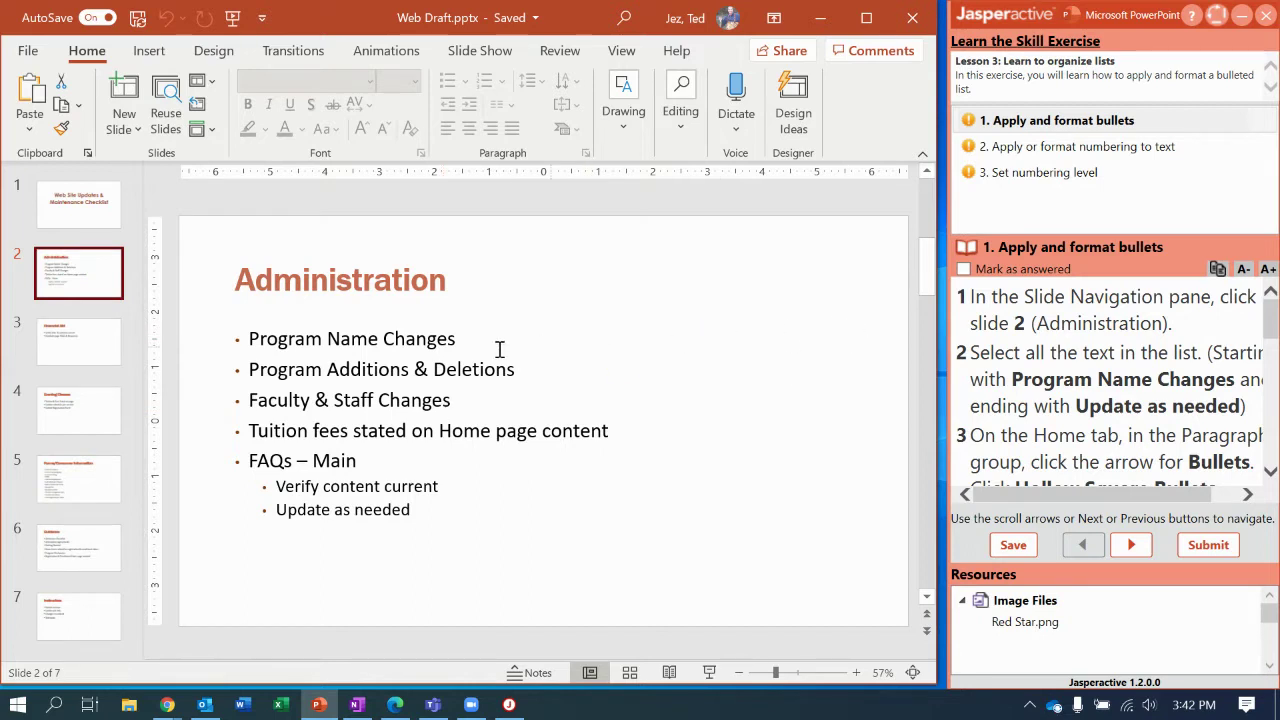
{"action": "left_click", "coordinate": [249, 337]}
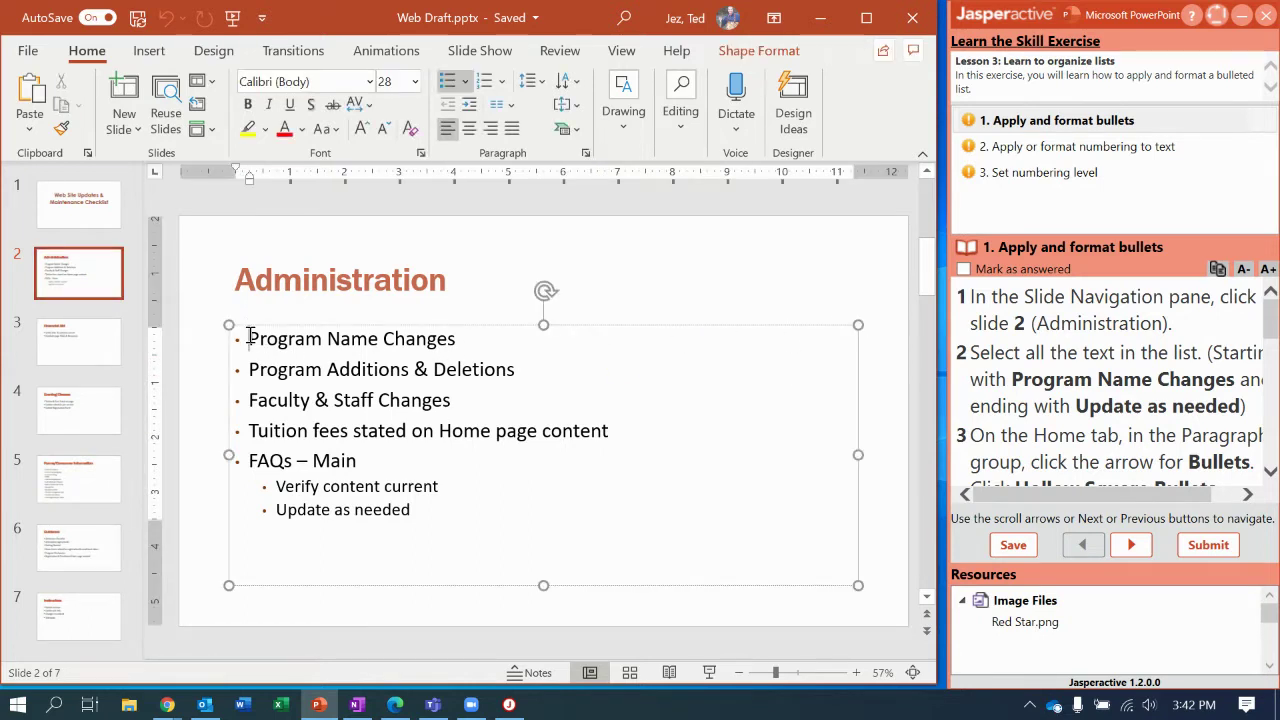
{"action": "left_click_drag", "start_coordinate": [255, 343], "coordinate": [396, 522]}
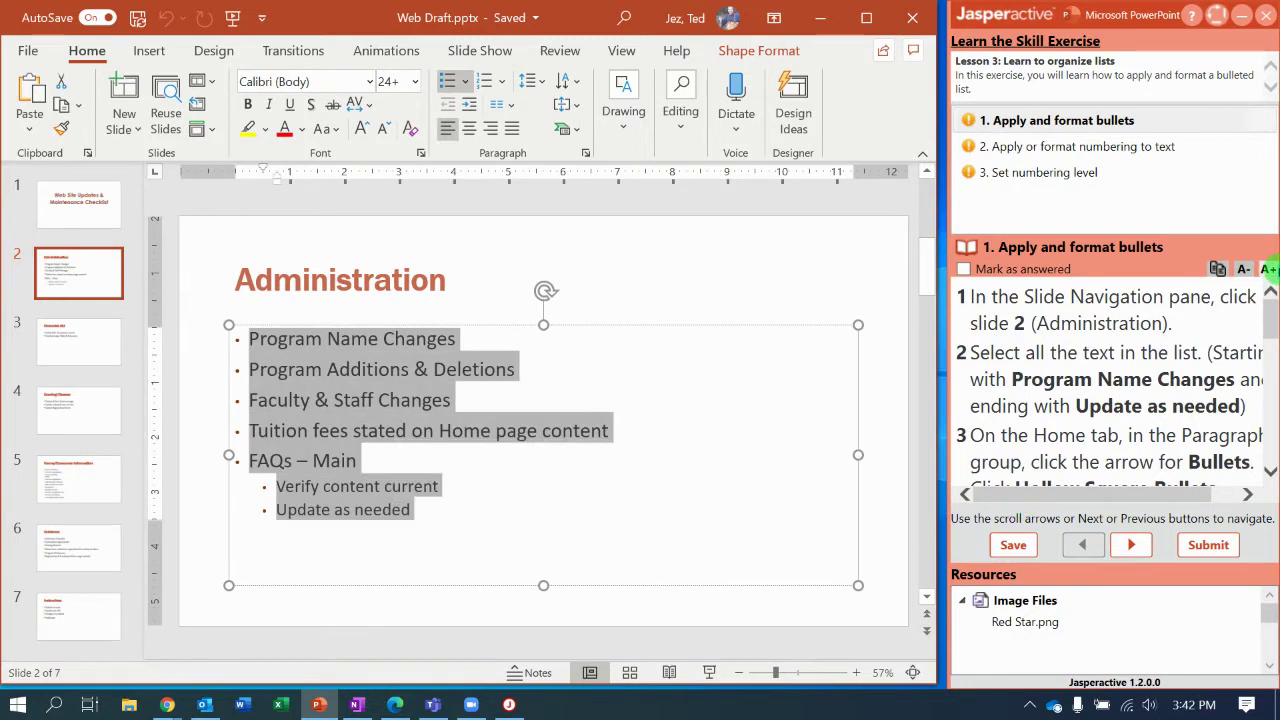
{"action": "left_click", "coordinate": [1245, 270]}
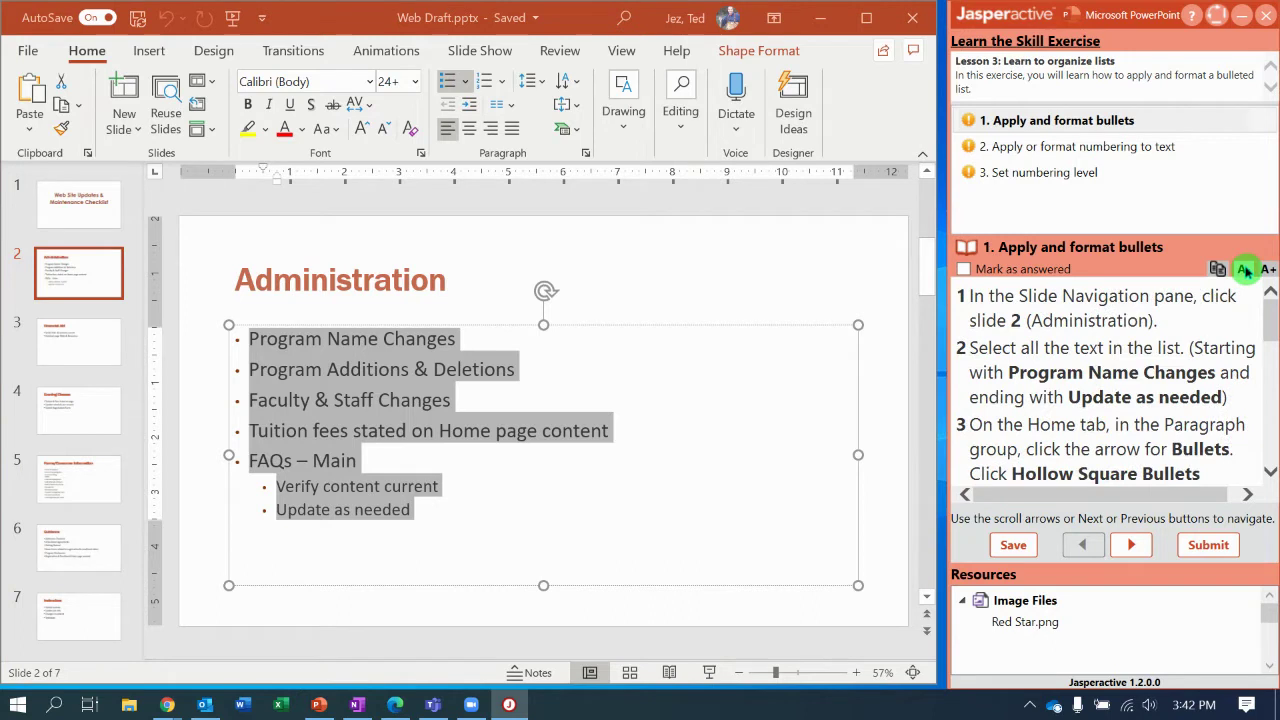
{"action": "left_click", "coordinate": [1245, 270]}
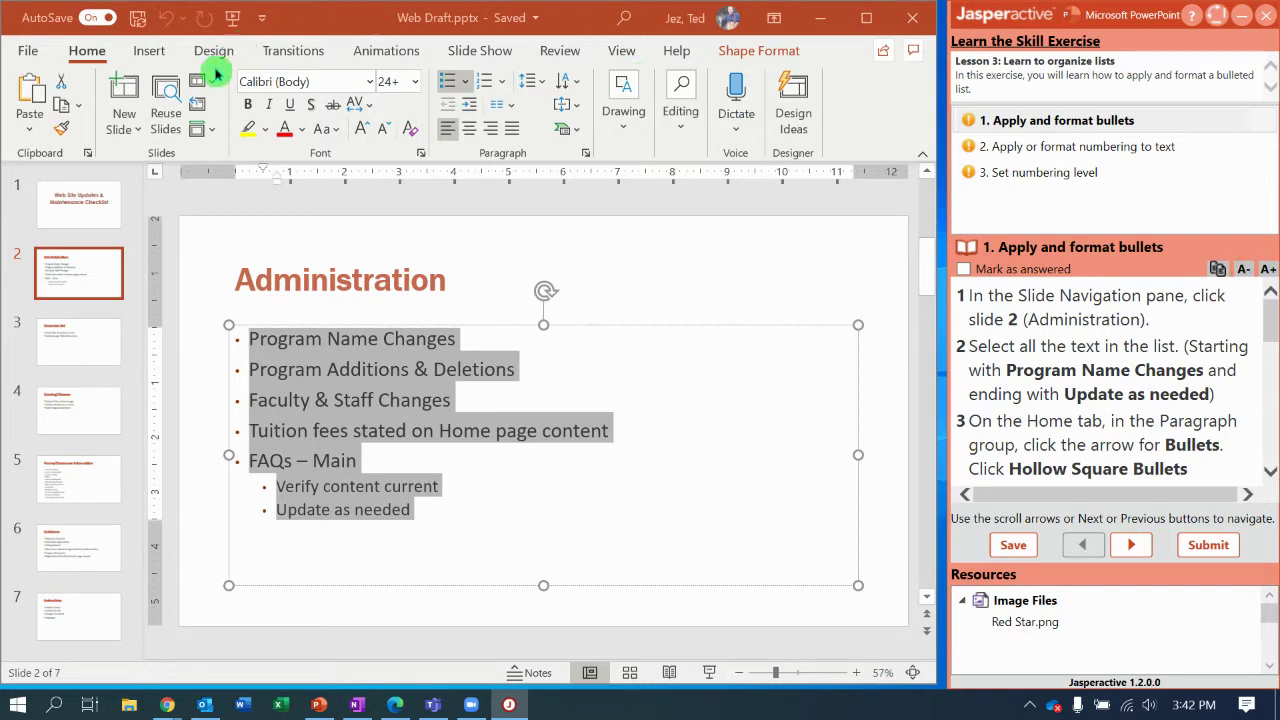
Apply Hollow Square Bullets to the Administration list and scroll the instructions to step 4.
{"action": "left_click", "coordinate": [467, 86]}
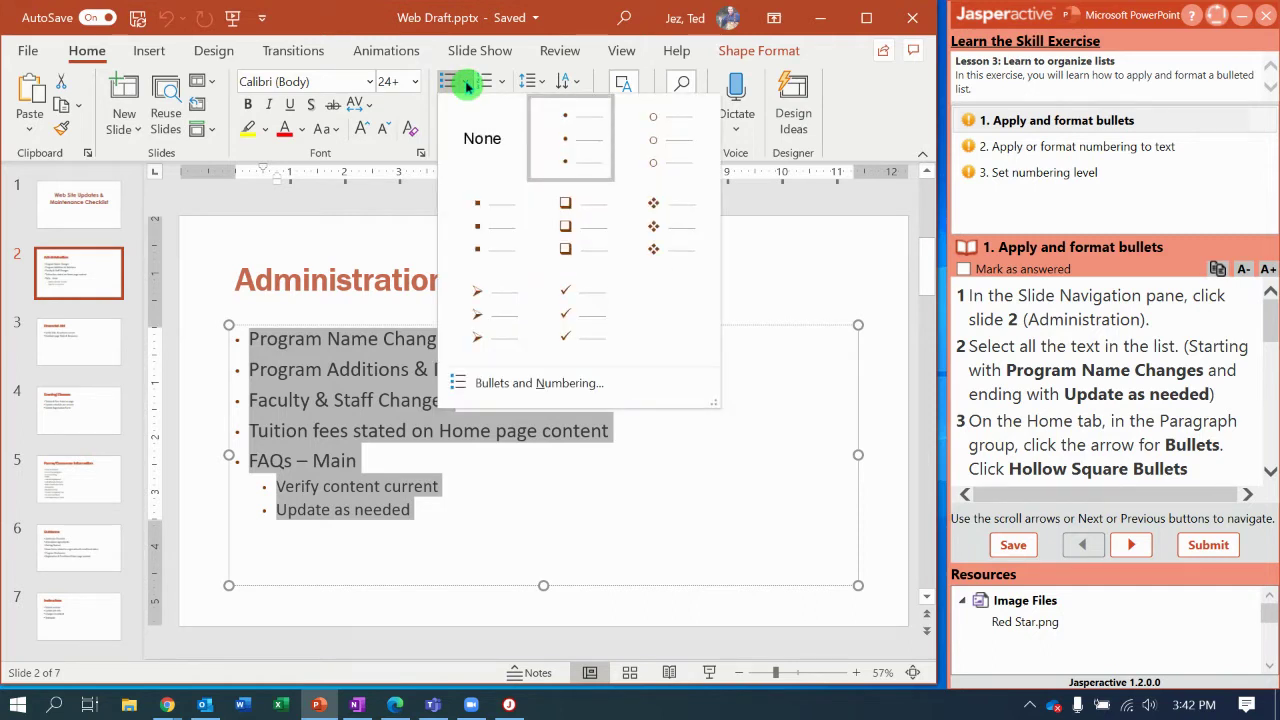
{"action": "left_click", "coordinate": [585, 238]}
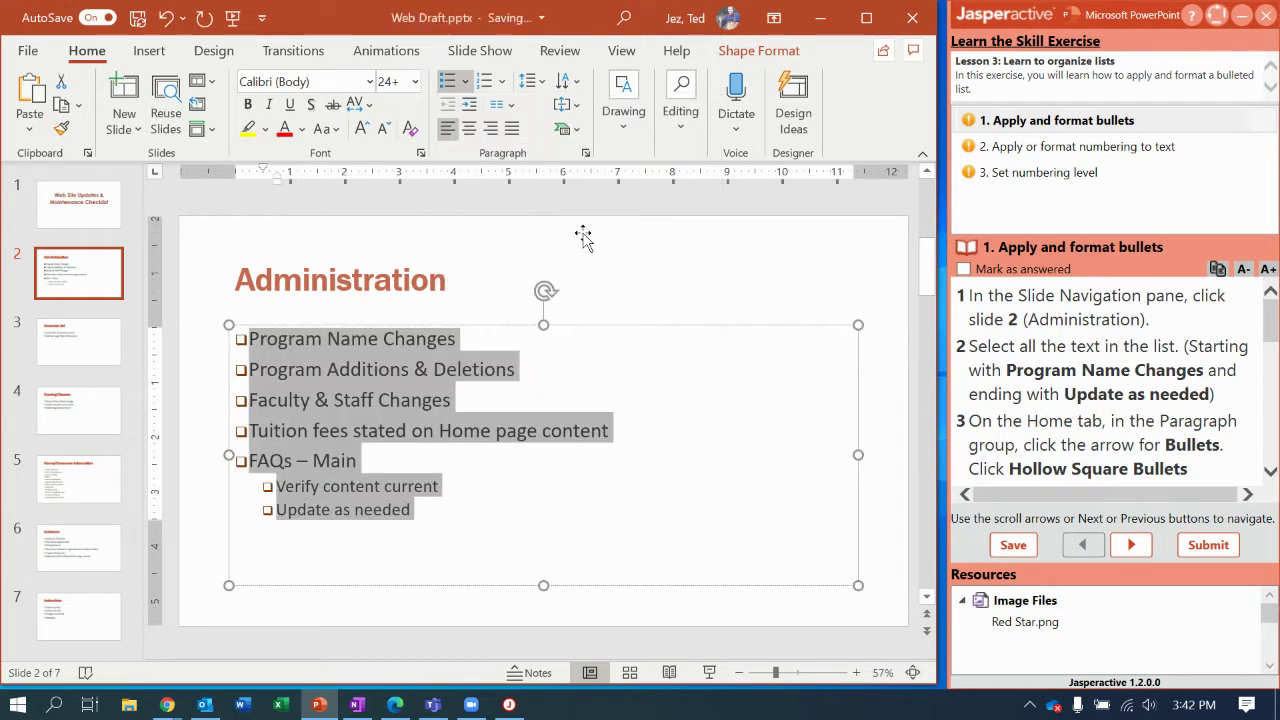
{"action": "left_click", "coordinate": [1272, 330]}
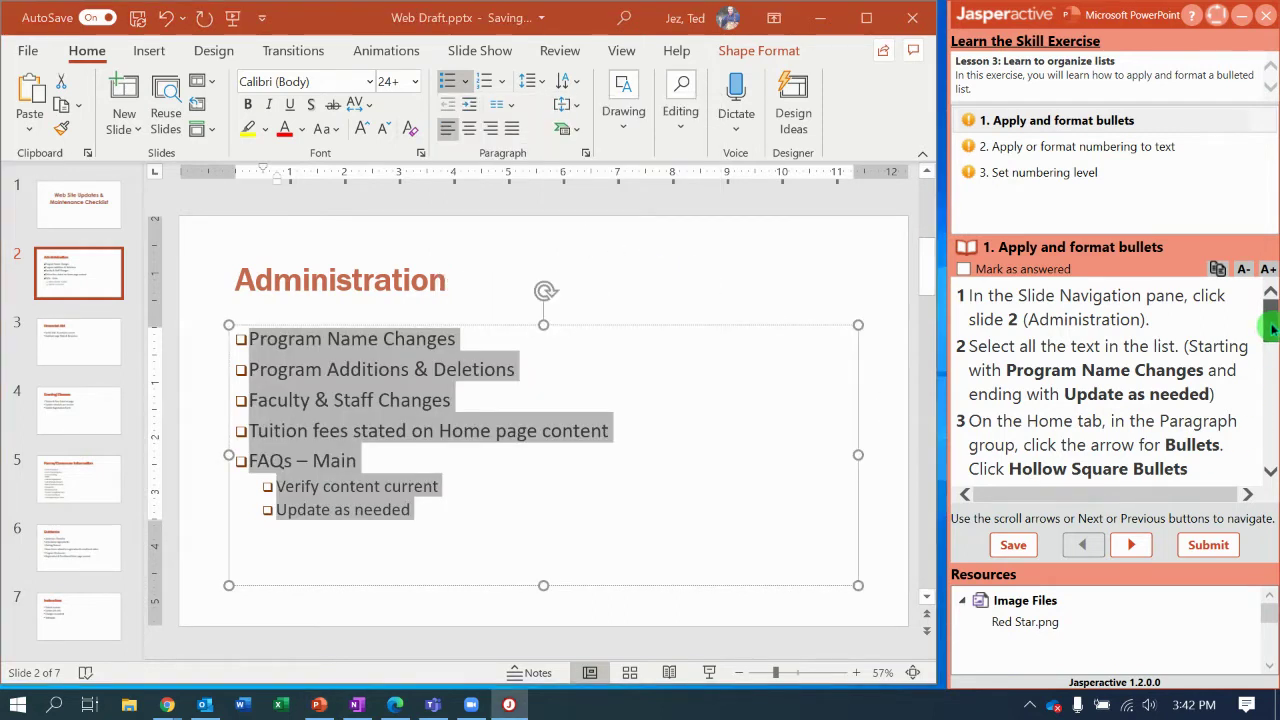
{"action": "left_click_drag", "start_coordinate": [1272, 330], "coordinate": [1272, 380]}
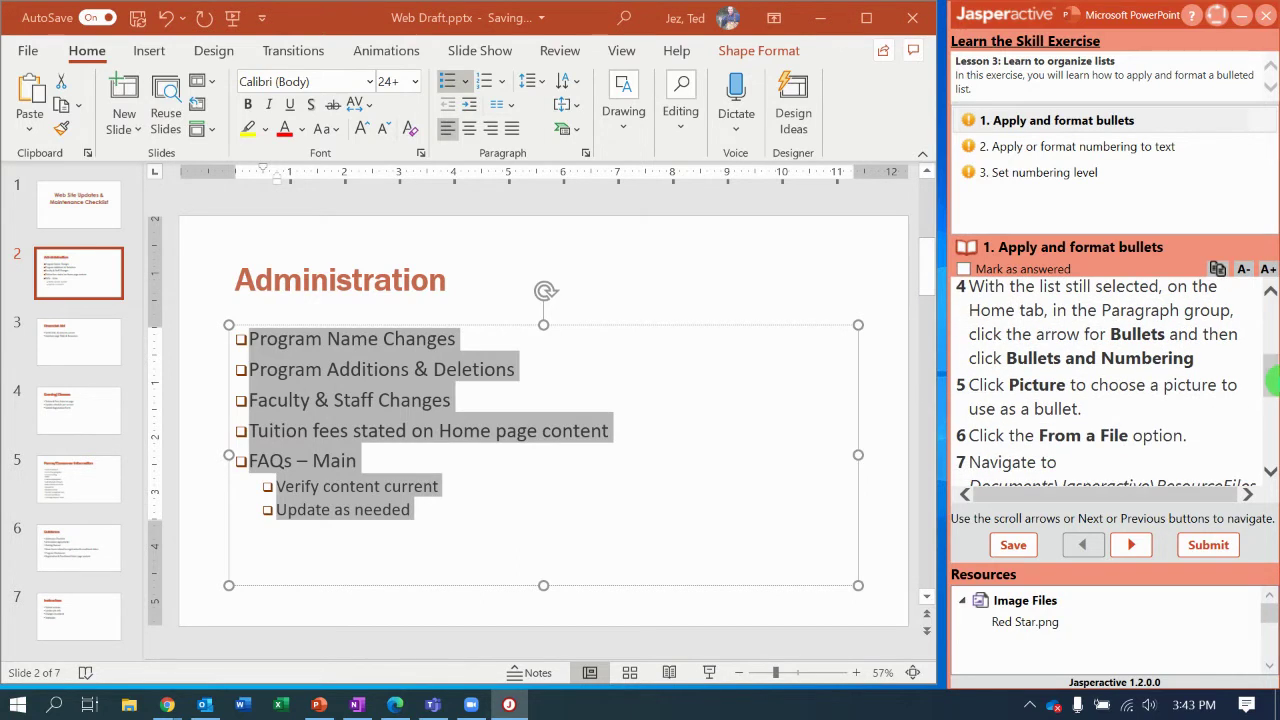
{"action": "left_click", "coordinate": [465, 88]}
{"action": "left_click", "coordinate": [465, 88]}
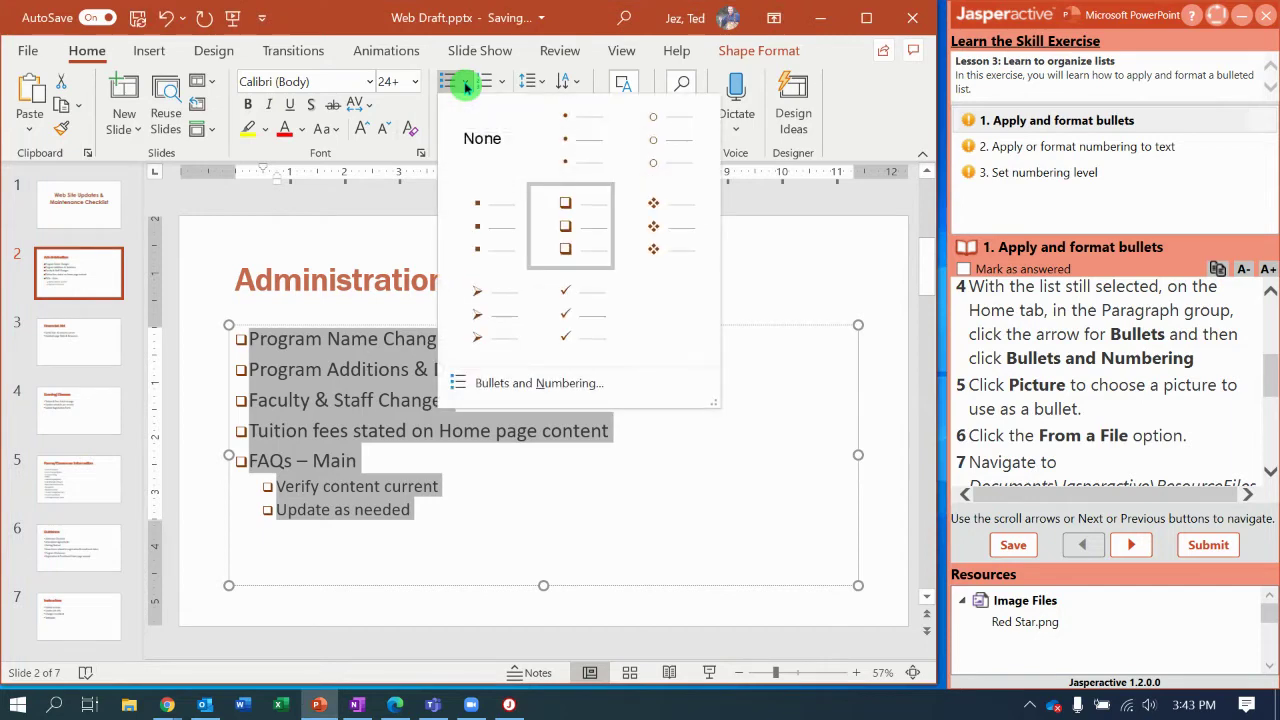
Use Red Star.png from Documents\Jasperactive\ResourceFiles as the picture bullet for the list.
{"action": "left_click", "coordinate": [530, 386]}
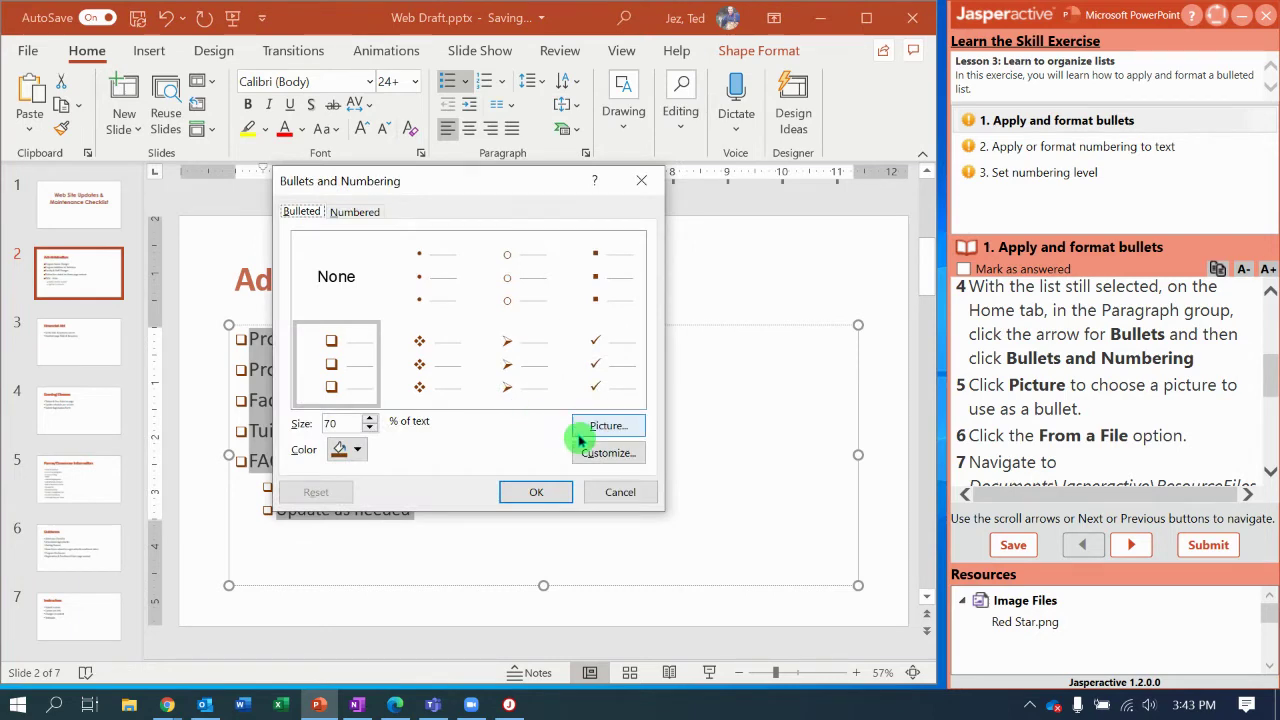
{"action": "left_click", "coordinate": [604, 430]}
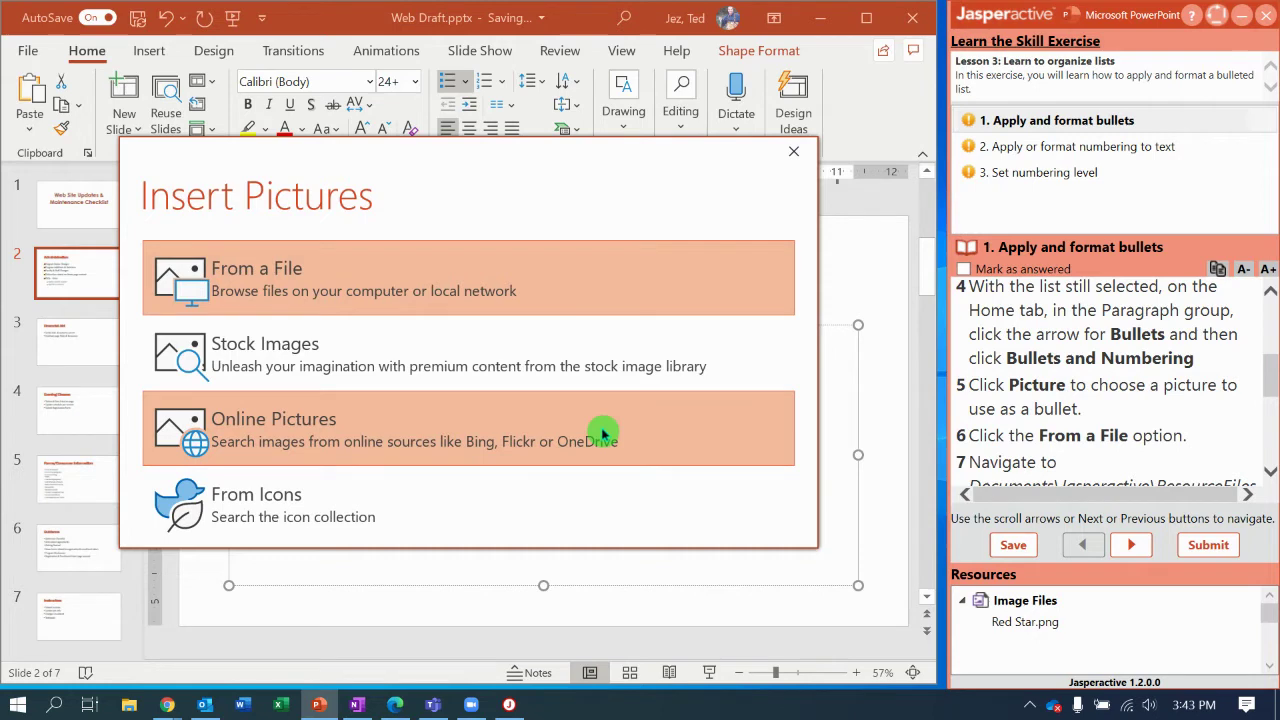
{"action": "left_click", "coordinate": [285, 283]}
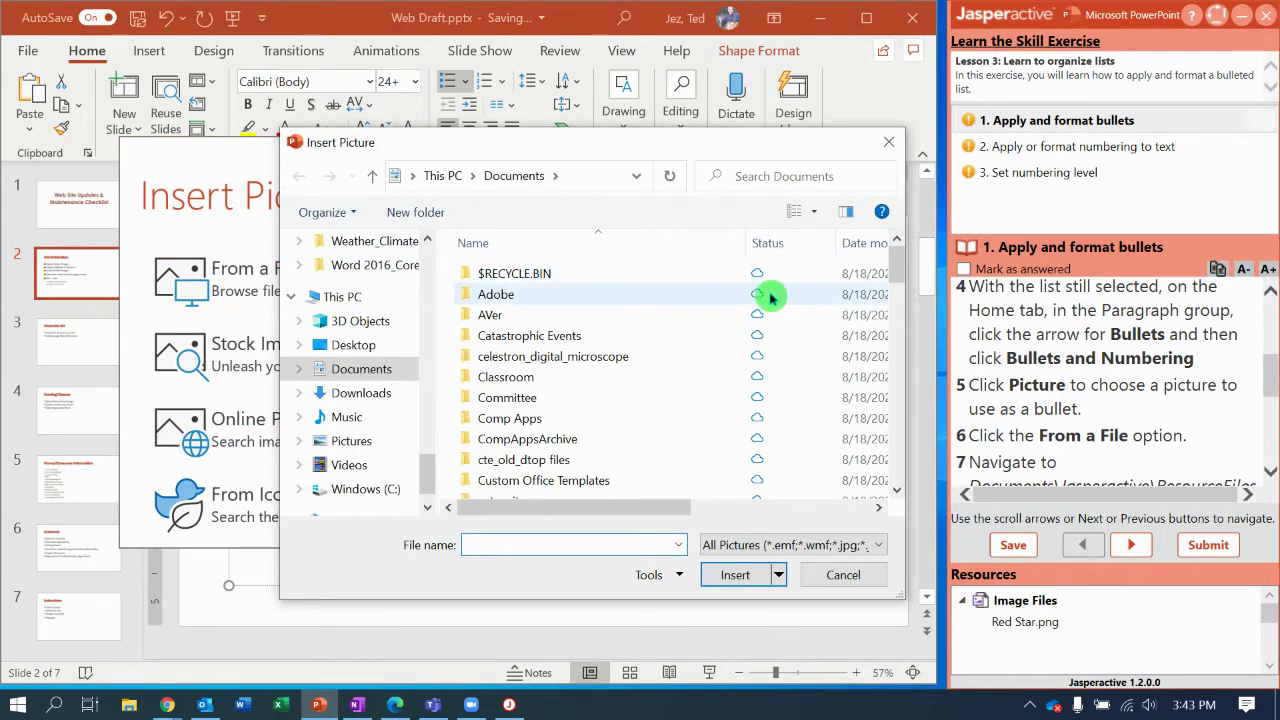
{"action": "left_click_drag", "start_coordinate": [895, 265], "coordinate": [908, 312]}
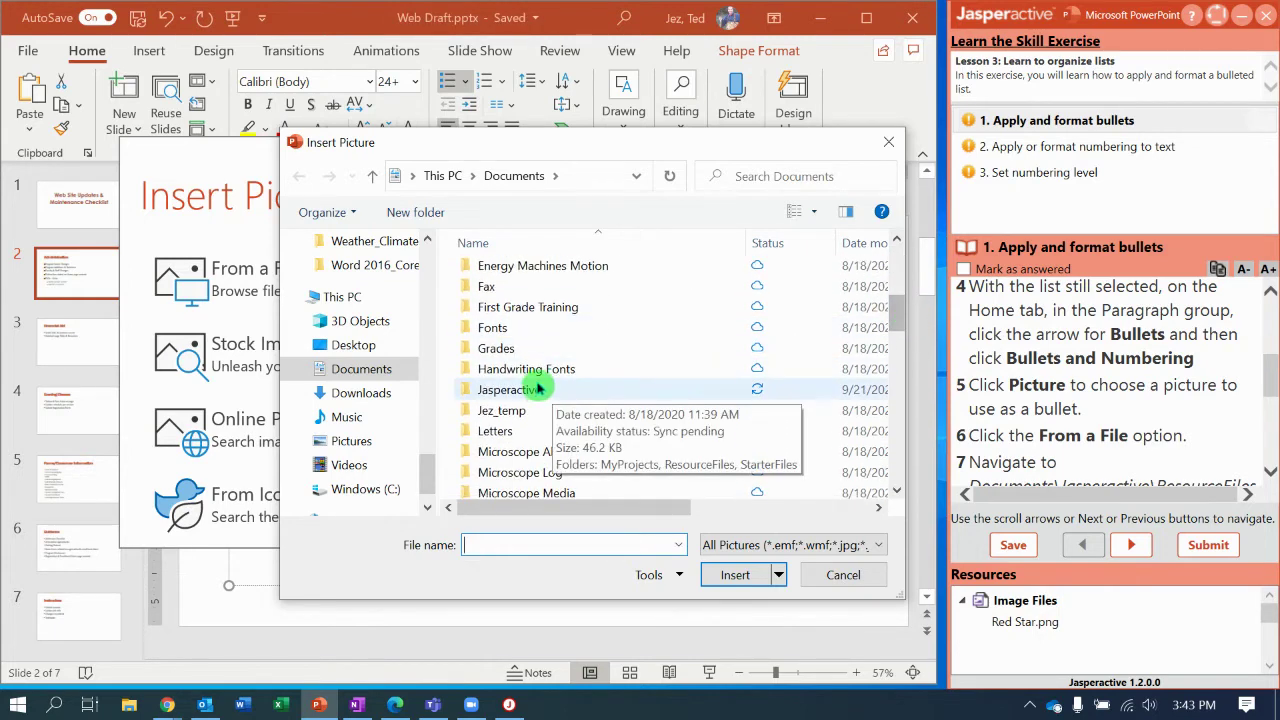
{"action": "left_click", "coordinate": [538, 390]}
{"action": "double_click", "coordinate": [538, 390]}
{"action": "left_click", "coordinate": [1191, 619]}
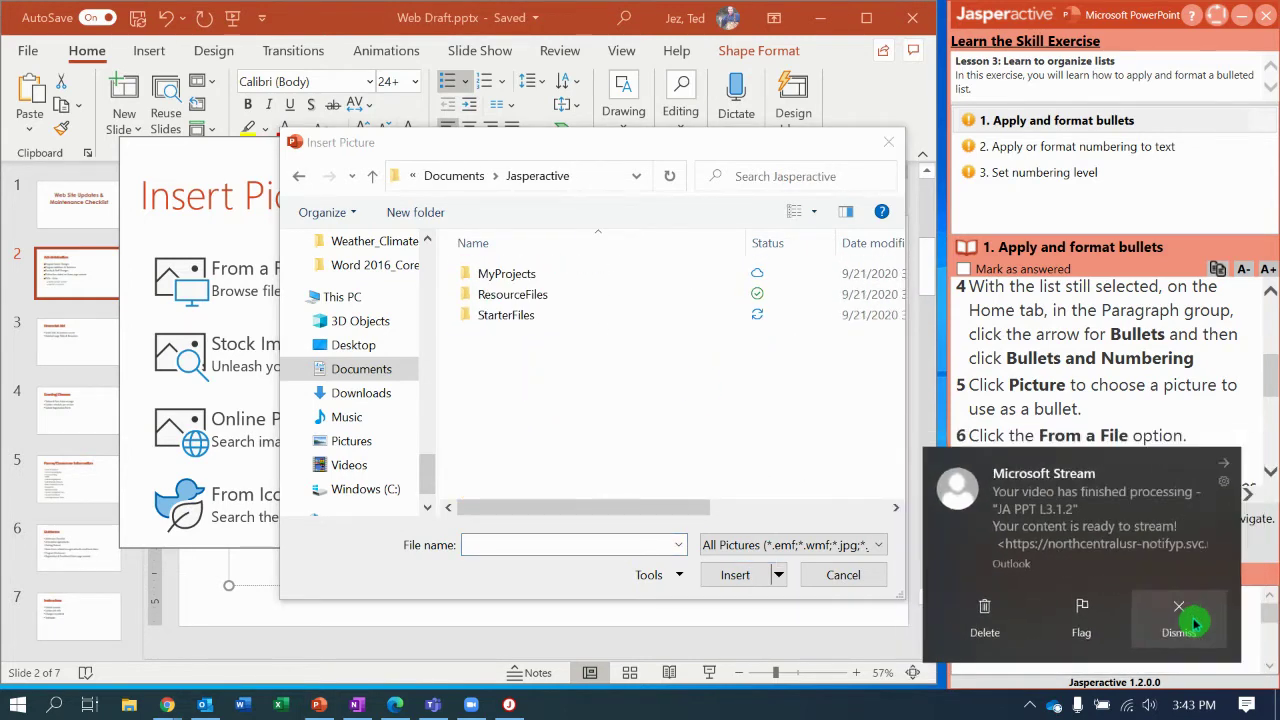
{"action": "left_click", "coordinate": [581, 298]}
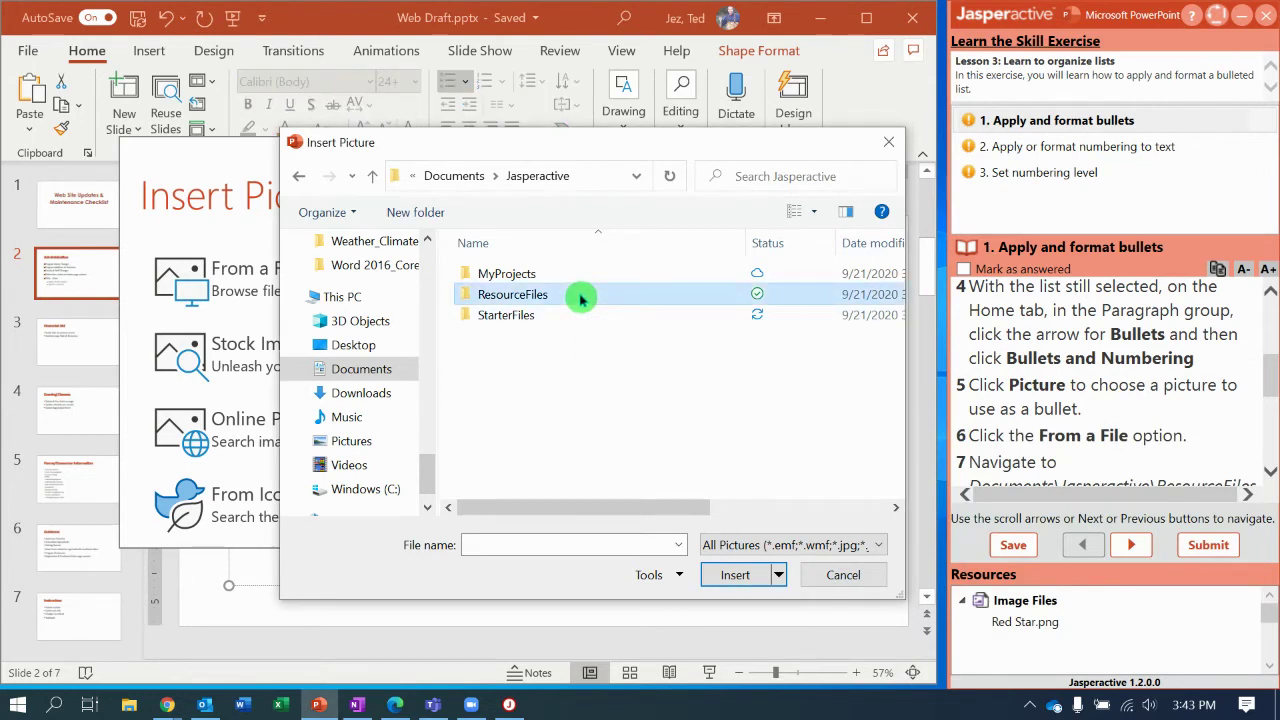
{"action": "double_click", "coordinate": [581, 298]}
{"action": "left_click", "coordinate": [512, 318]}
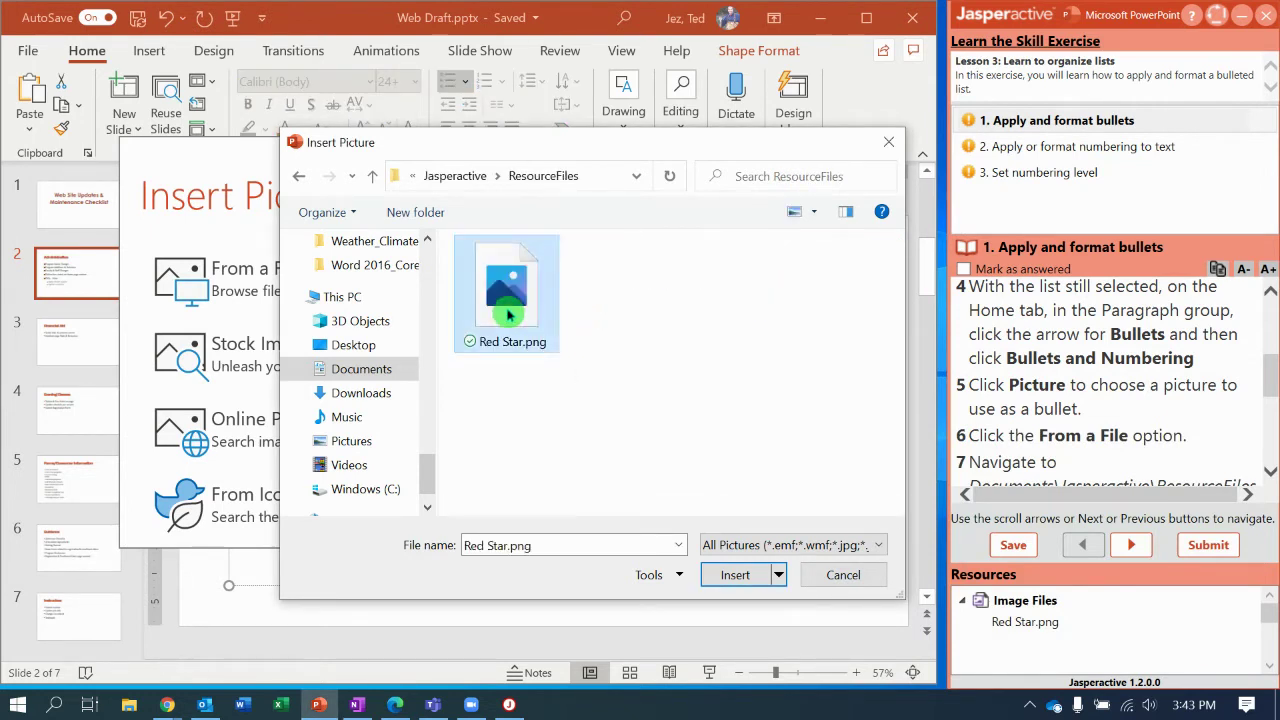
{"action": "left_click", "coordinate": [736, 577]}
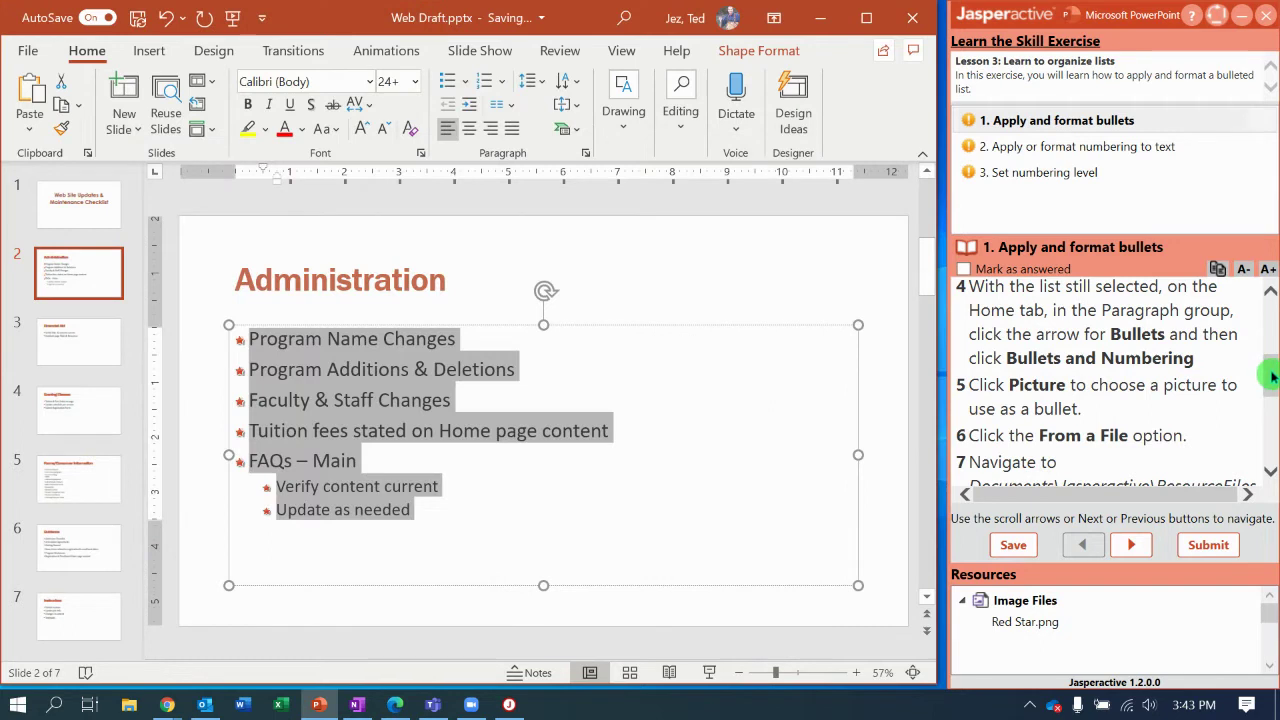
Change the red star bullet size from 70 to 80% of text.
{"action": "left_click_drag", "start_coordinate": [1272, 376], "coordinate": [1272, 428]}
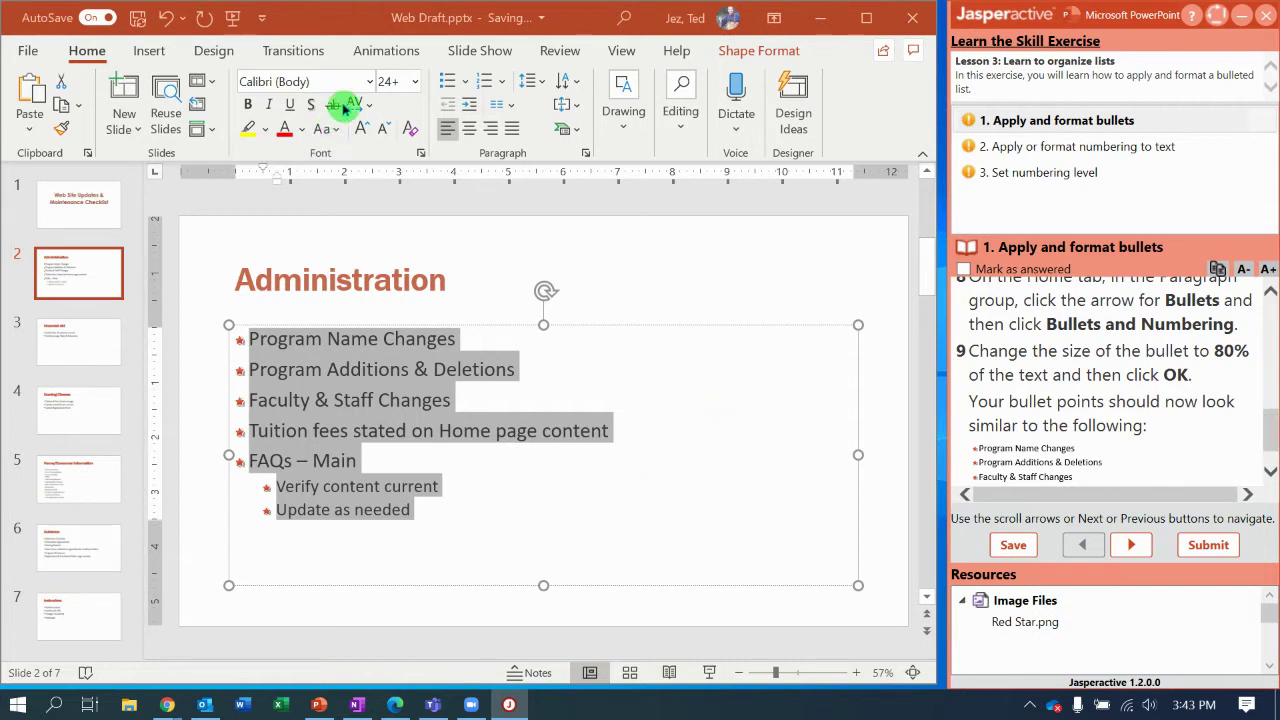
{"action": "left_click", "coordinate": [466, 85]}
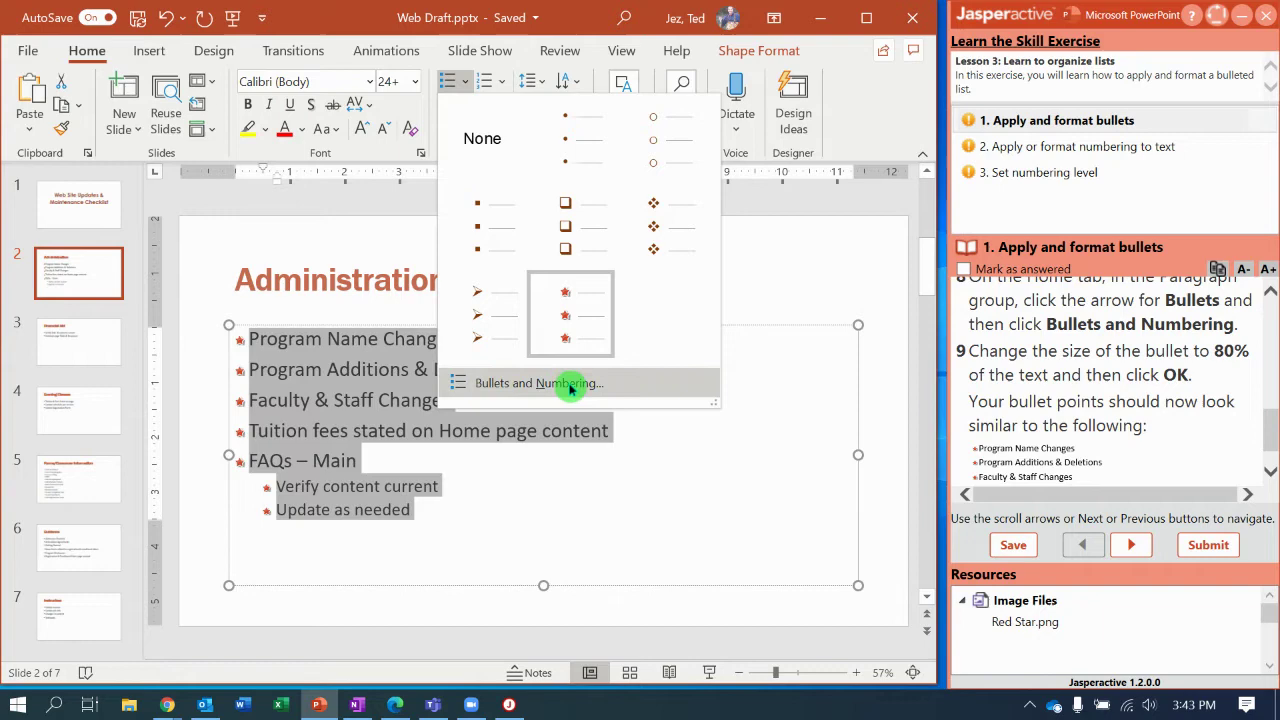
{"action": "left_click", "coordinate": [627, 386]}
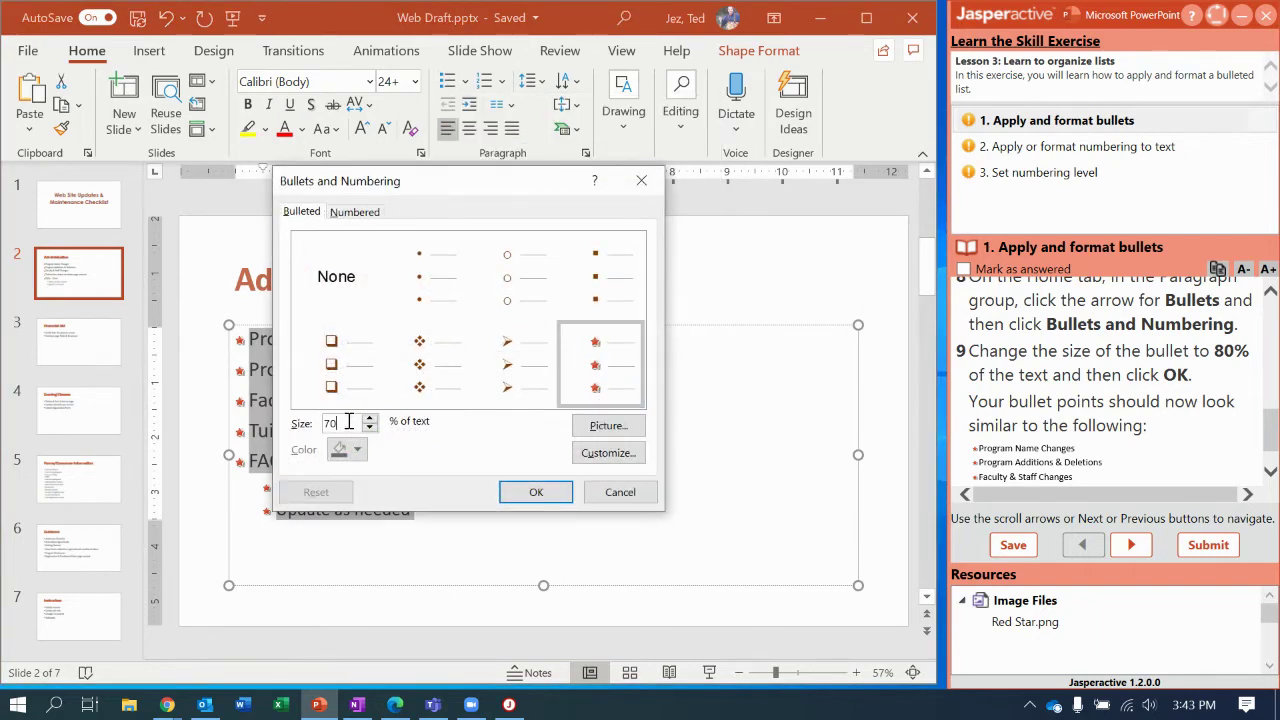
{"action": "left_click_drag", "start_coordinate": [348, 422], "coordinate": [310, 425]}
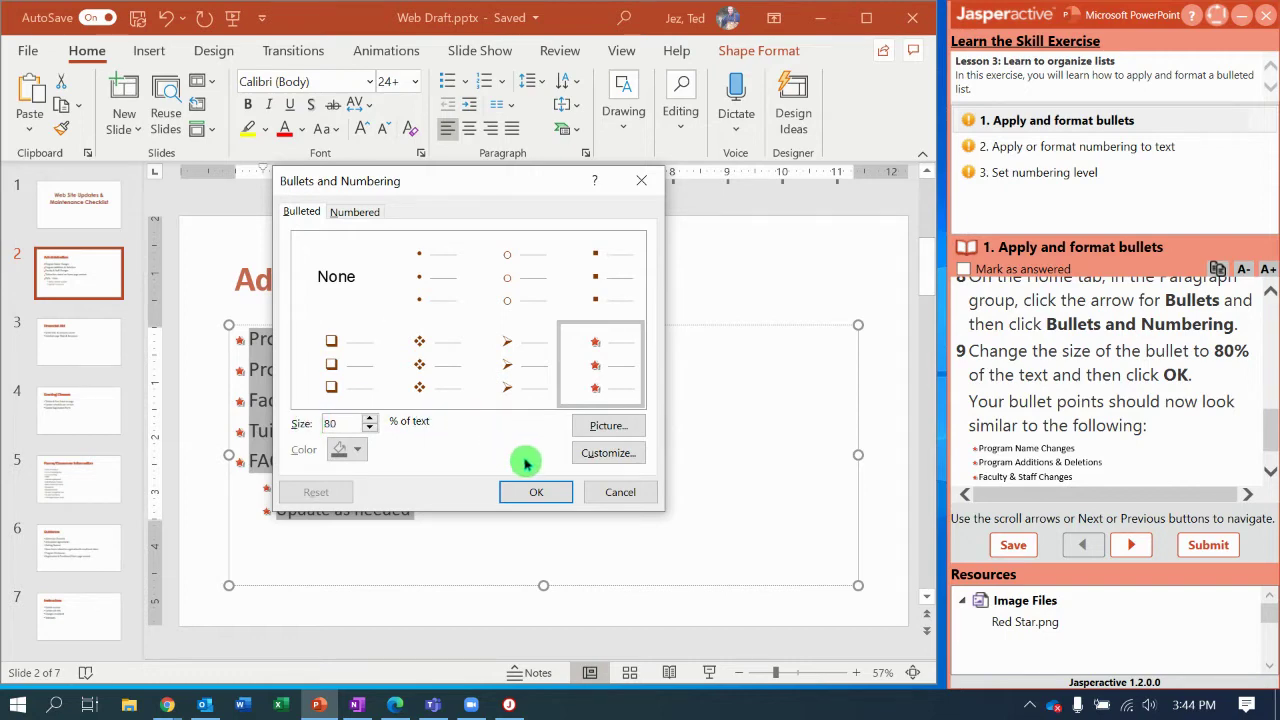
{"action": "left_click", "coordinate": [536, 491]}
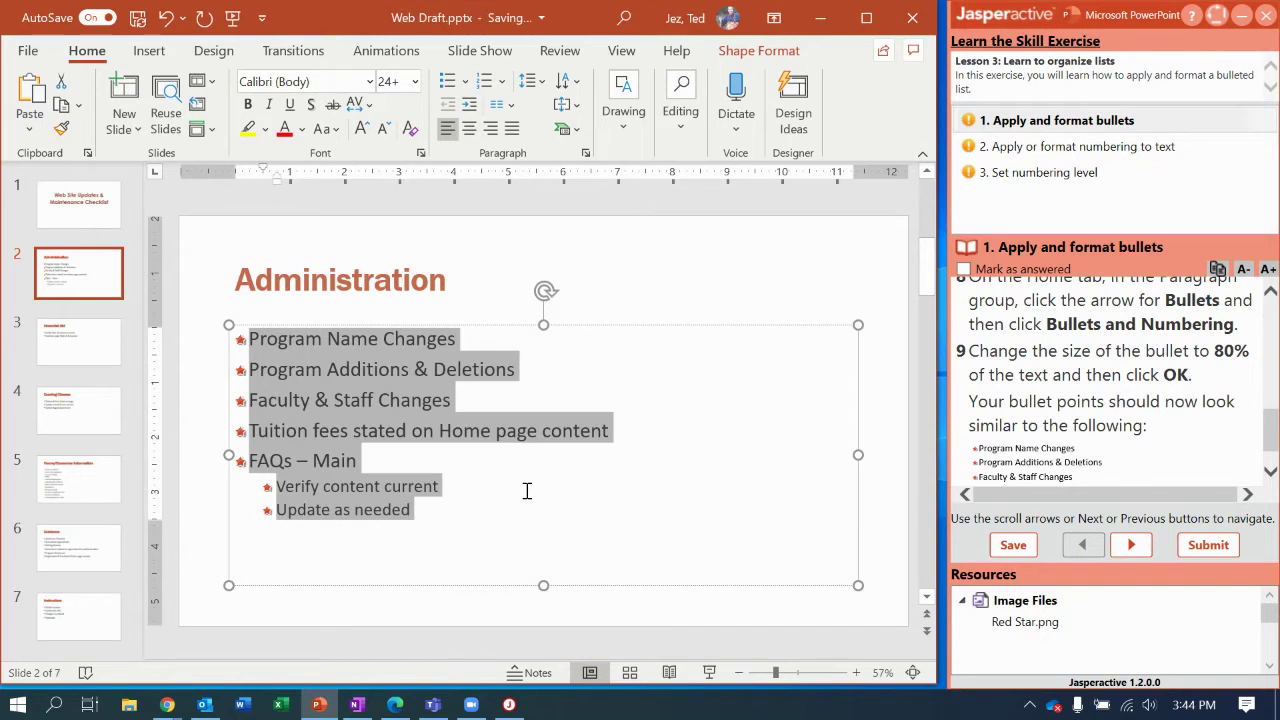
Advance the exercise to the numbering task and bring up slide 5, Forms/Consumer Information.
{"action": "left_click_drag", "start_coordinate": [1271, 429], "coordinate": [1275, 450]}
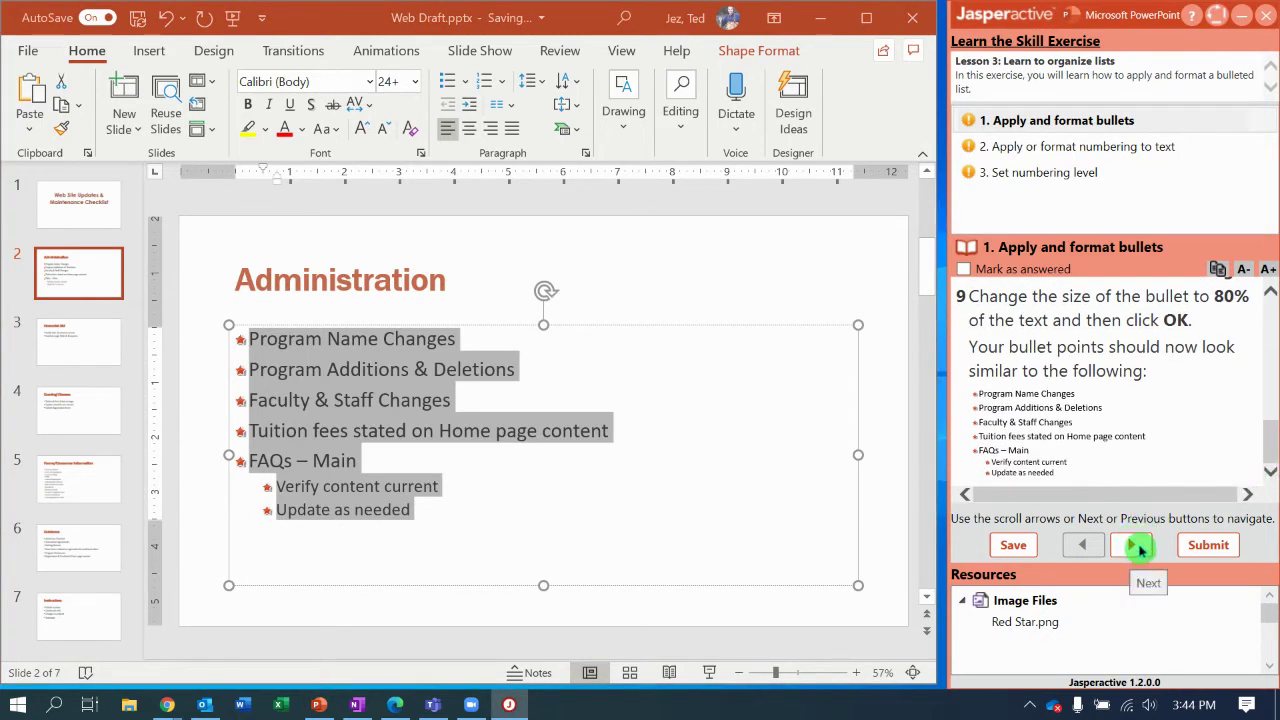
{"action": "left_click", "coordinate": [1140, 547]}
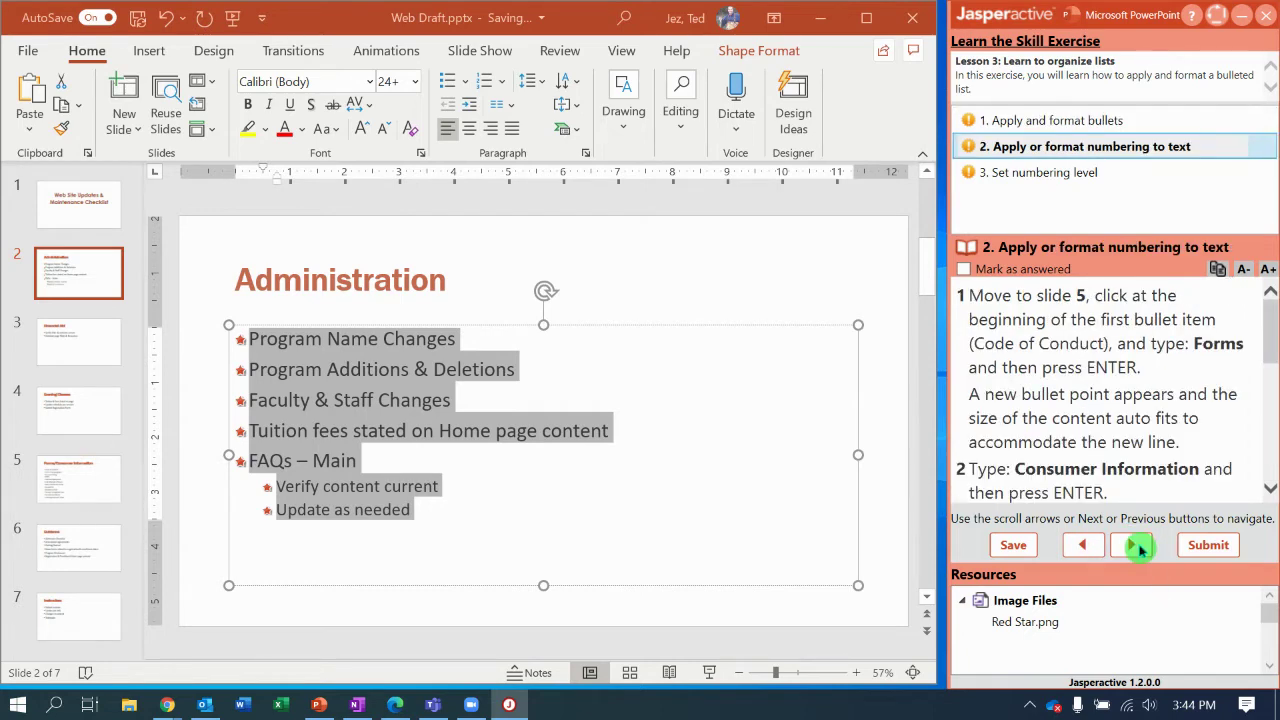
{"action": "left_click", "coordinate": [105, 484]}
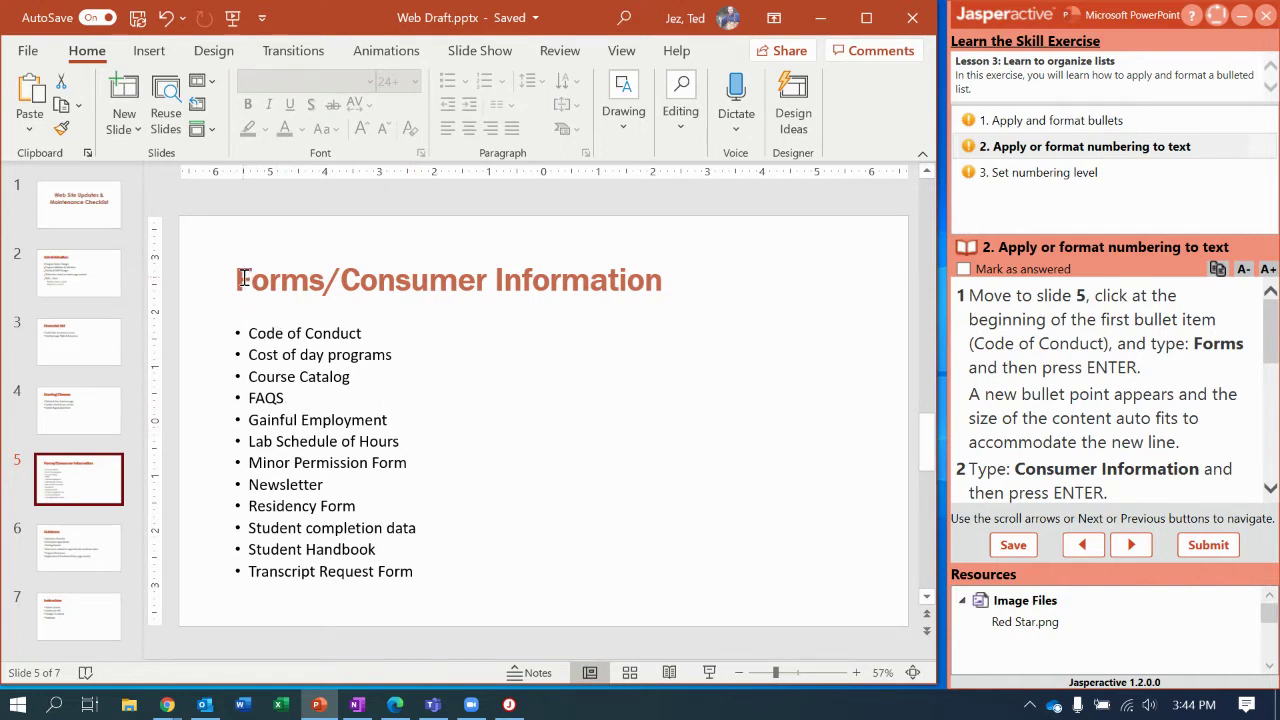
Insert 'Forms' and 'Consumer Information' as new bullet lines above Code of Conduct.
{"action": "left_click", "coordinate": [250, 333]}
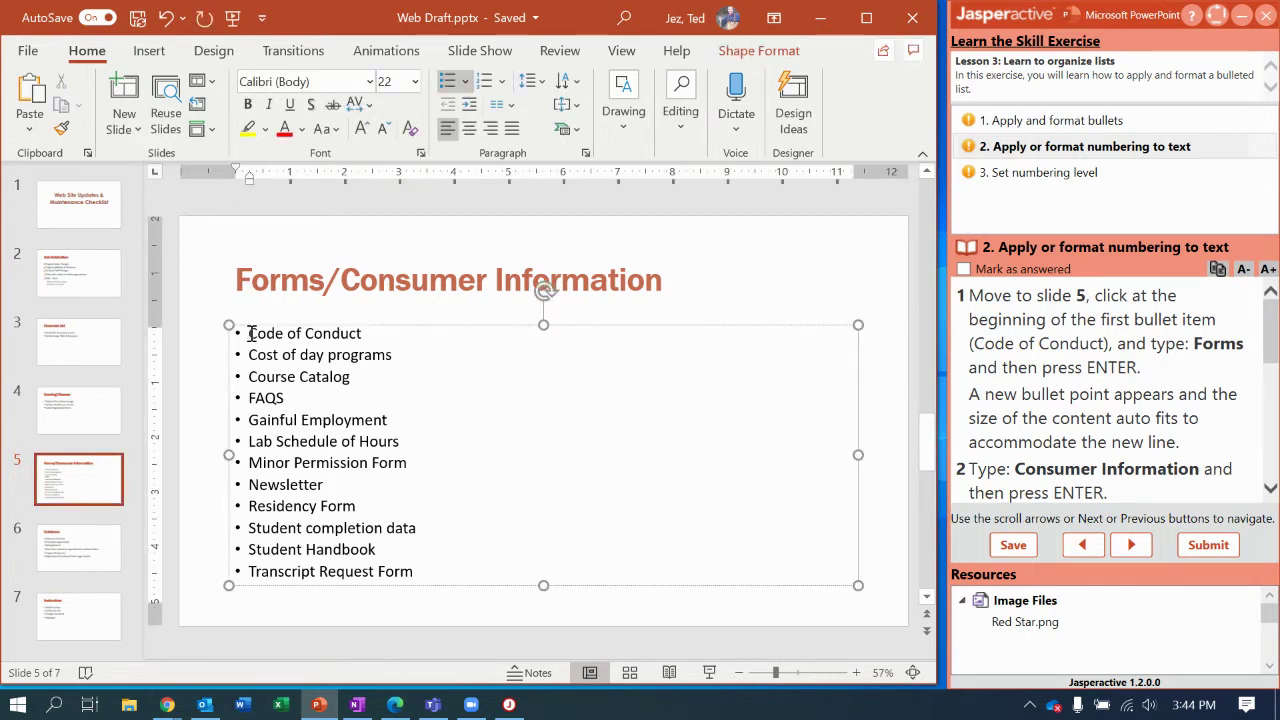
{"action": "left_click", "coordinate": [250, 333]}
{"action": "left_click", "coordinate": [249, 311]}
{"action": "type", "text": "Forms"}
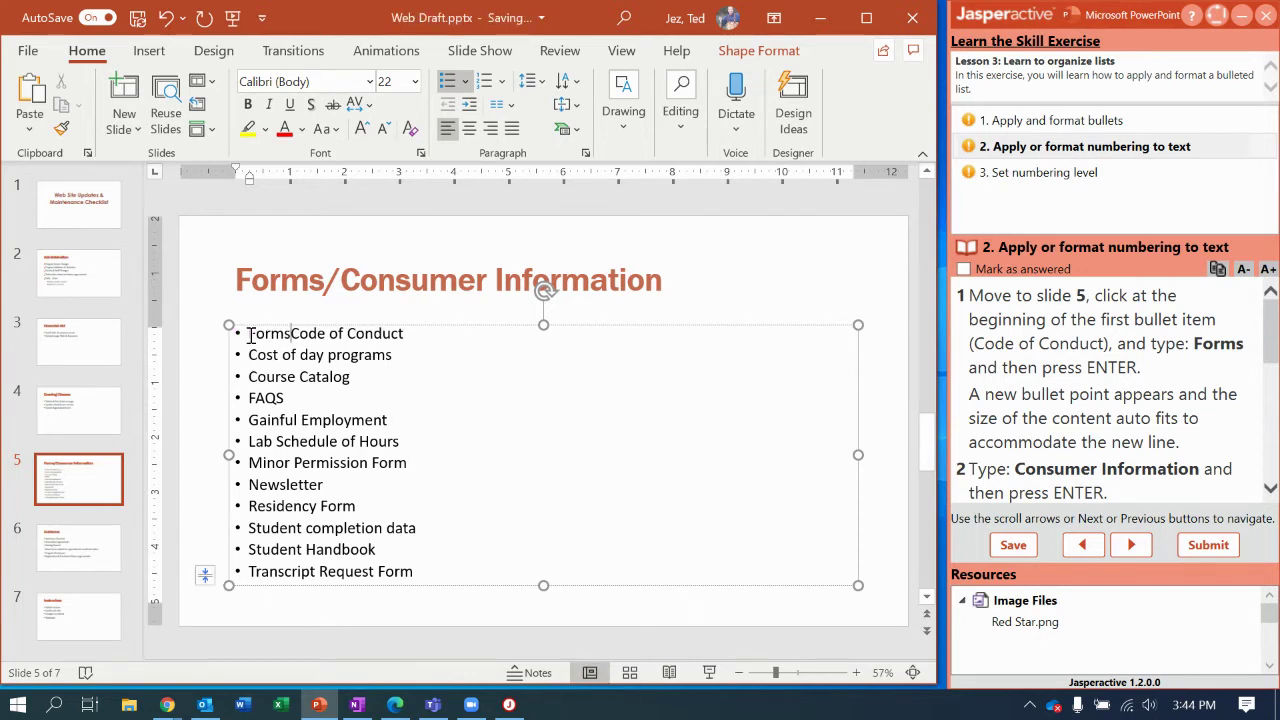
{"action": "key", "text": "Return"}
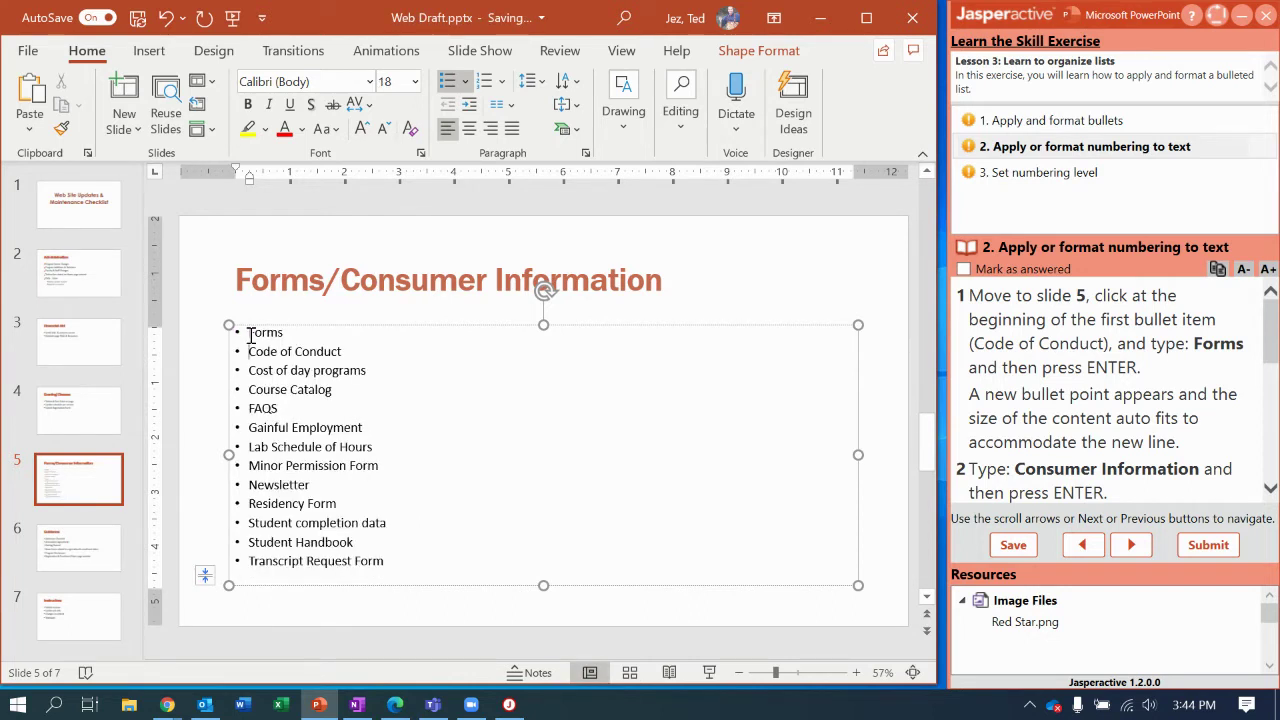
{"action": "left_click", "coordinate": [250, 340]}
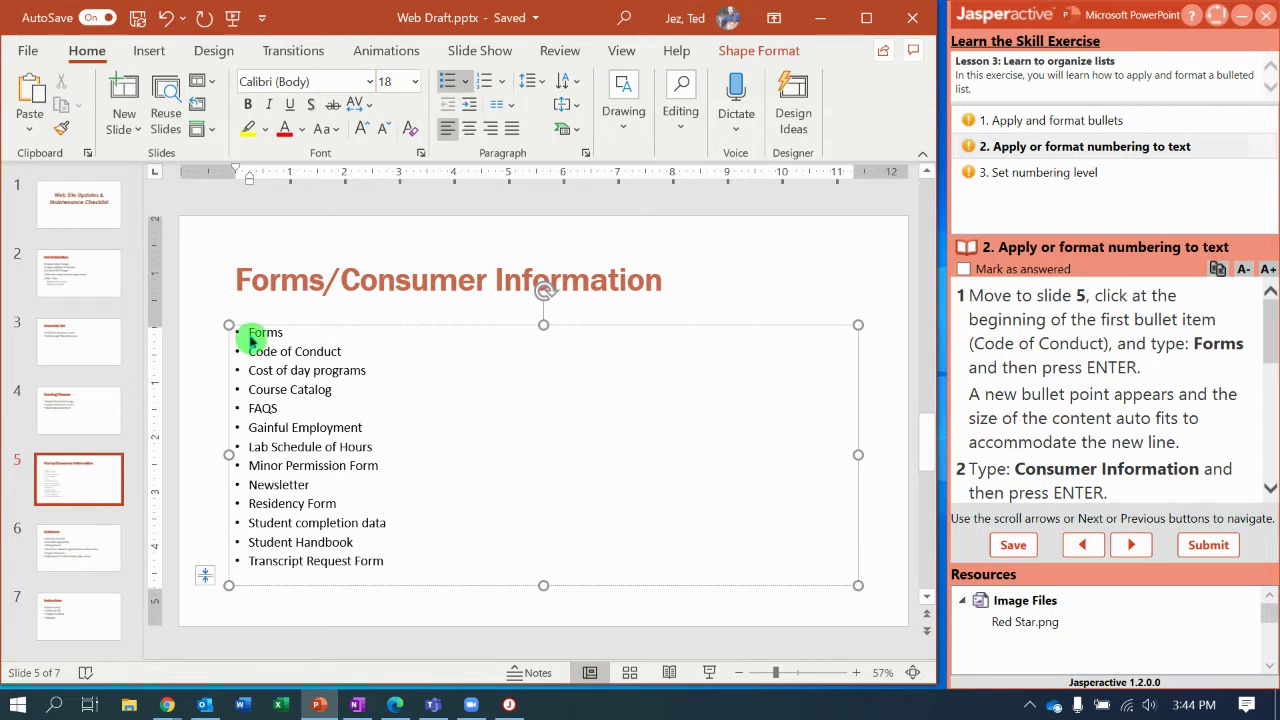
{"action": "type", "text": "Consumer In"}
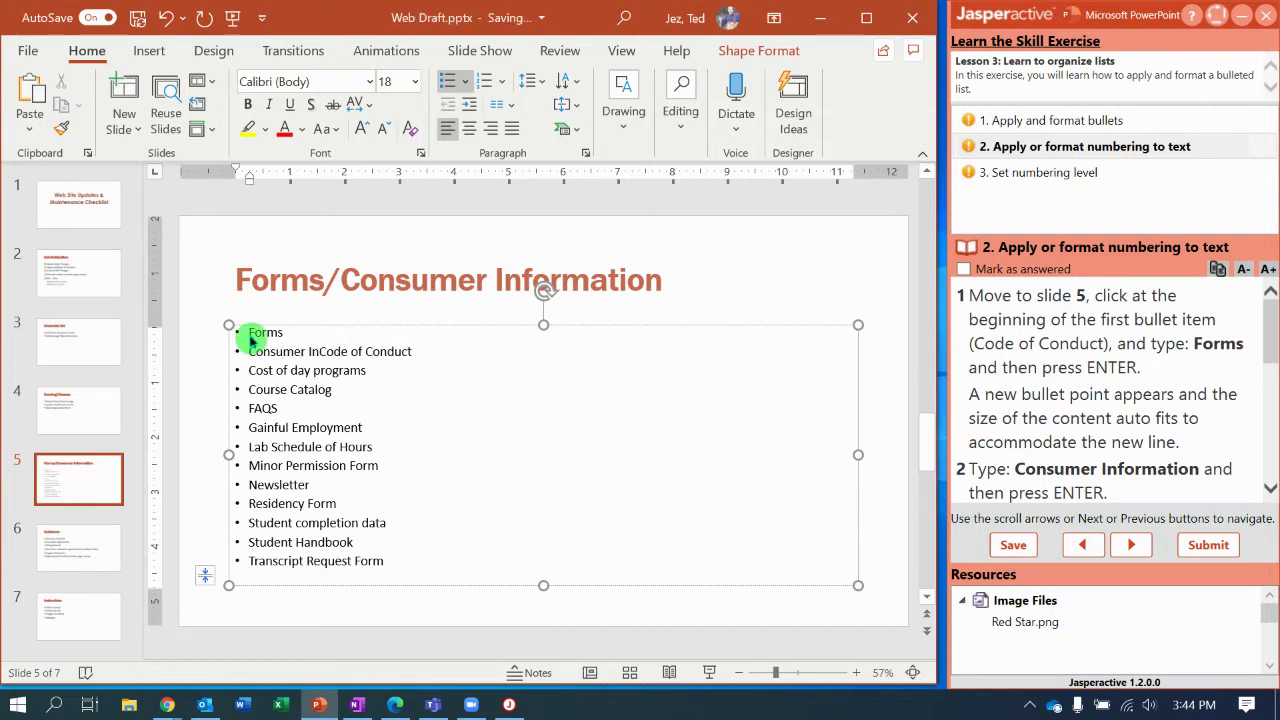
{"action": "type", "text": "formation"}
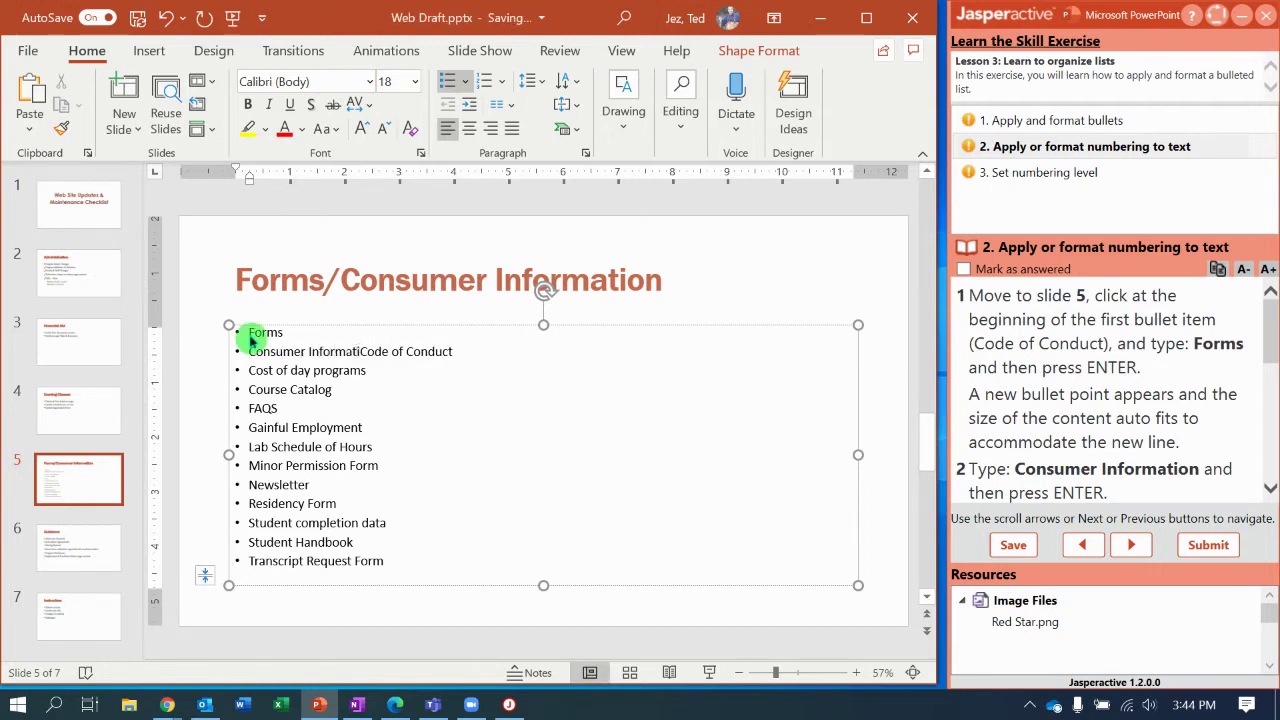
{"action": "key", "text": "Return"}
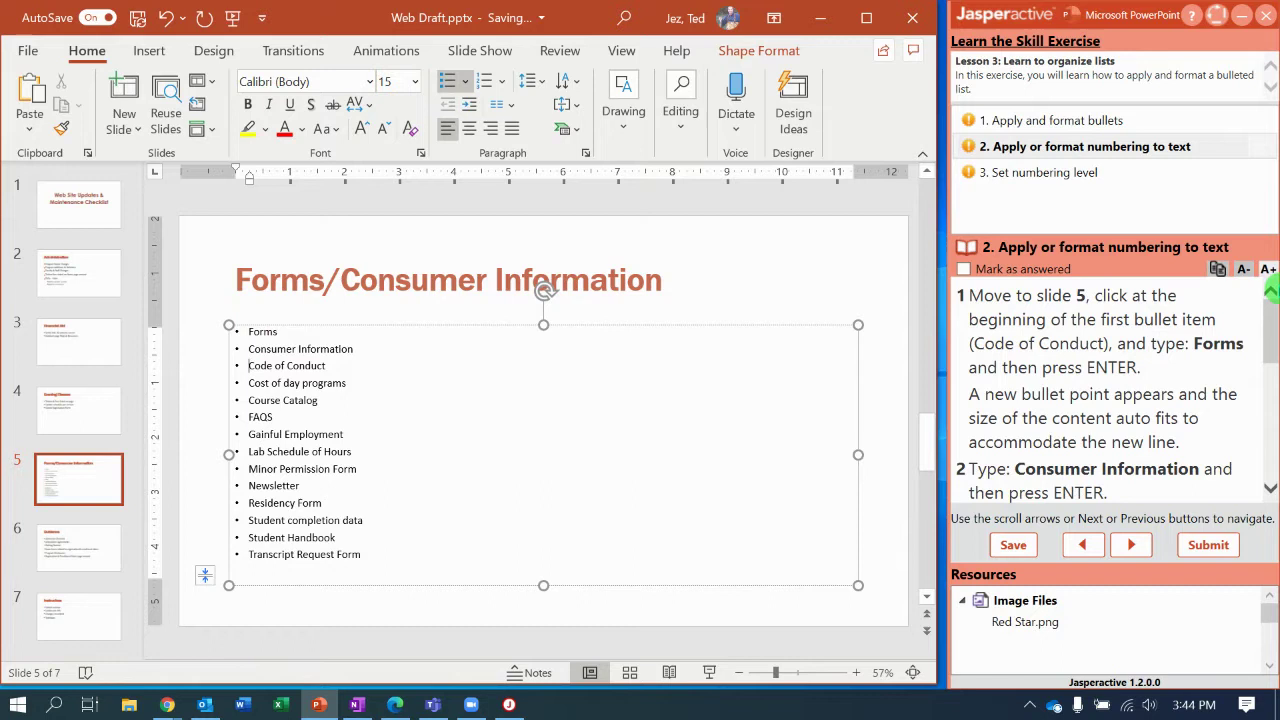
{"action": "left_click_drag", "start_coordinate": [1274, 338], "coordinate": [1273, 401]}
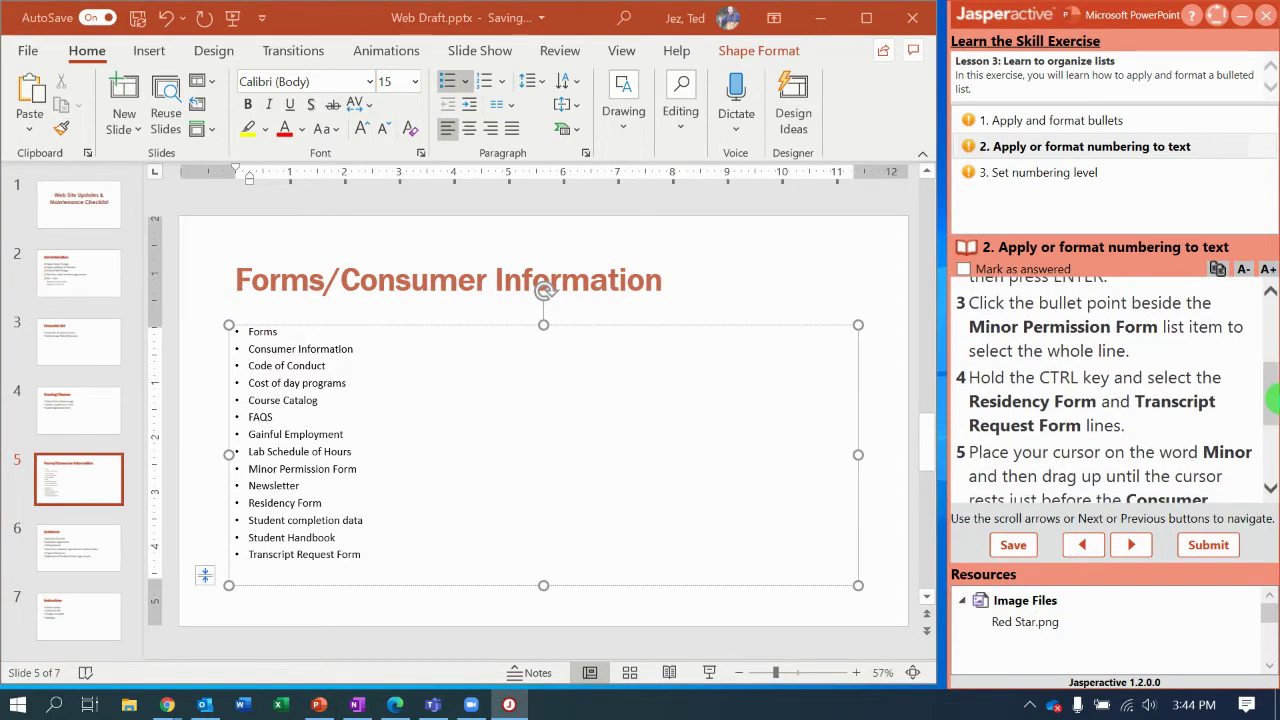
Drag Minor Permission Form up to sit directly below Forms.
{"action": "left_click", "coordinate": [237, 468]}
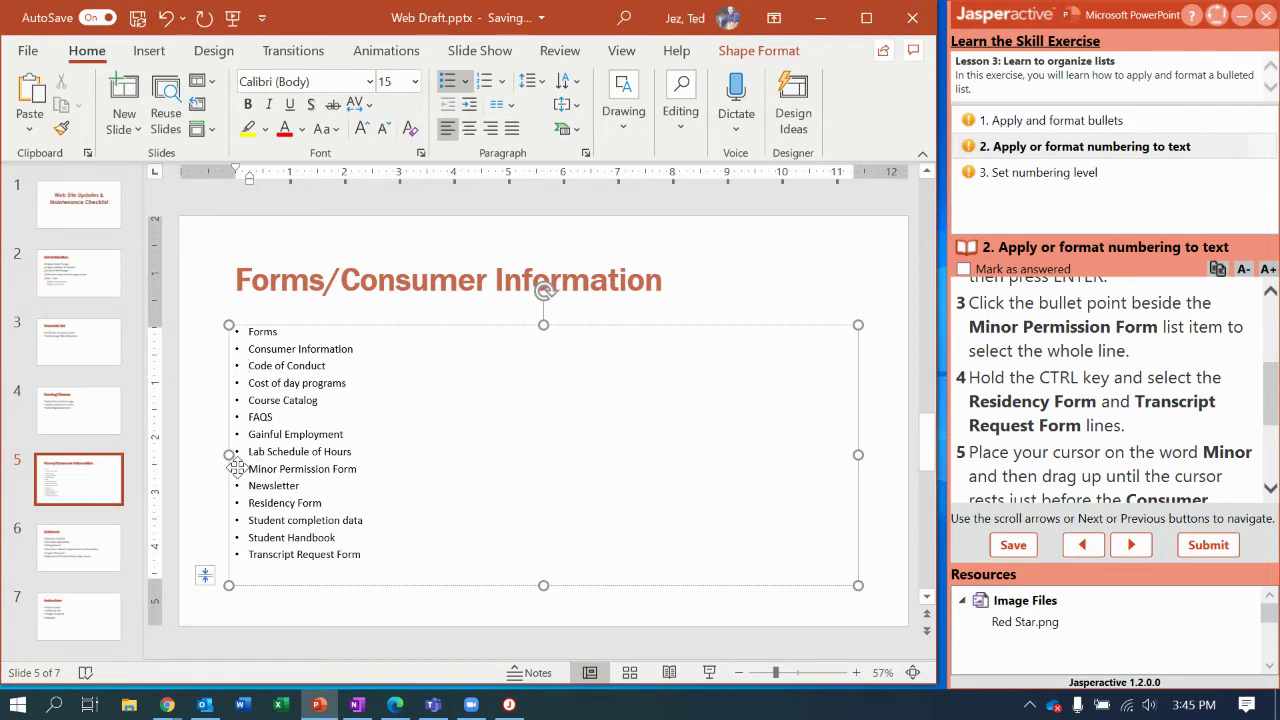
{"action": "left_click", "coordinate": [237, 469]}
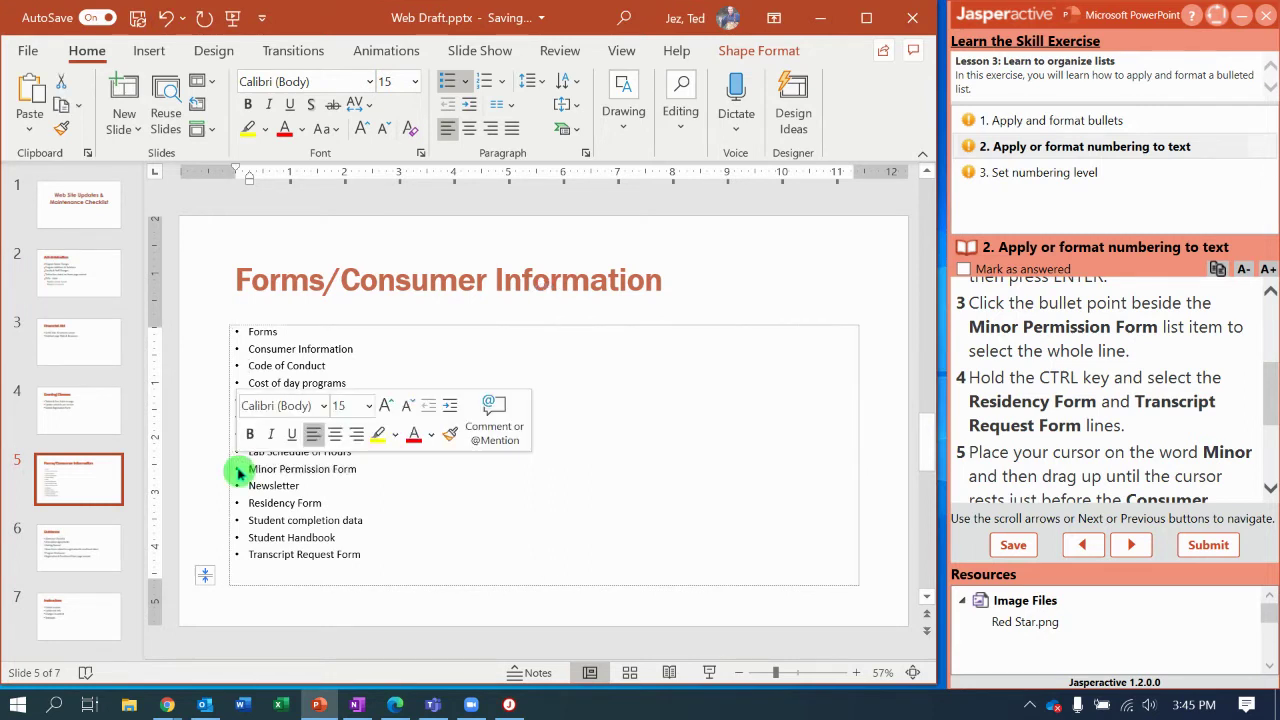
{"action": "left_click_drag", "start_coordinate": [237, 470], "coordinate": [245, 343]}
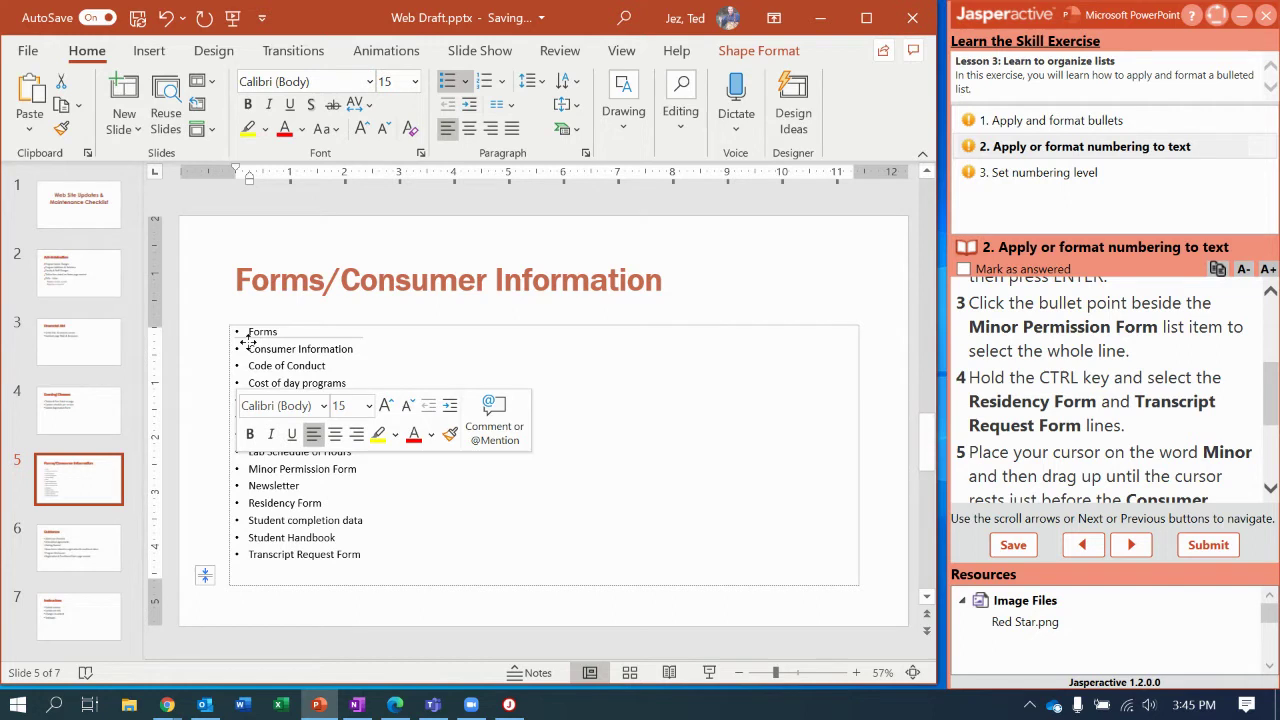
{"action": "left_click_drag", "start_coordinate": [248, 342], "coordinate": [249, 343]}
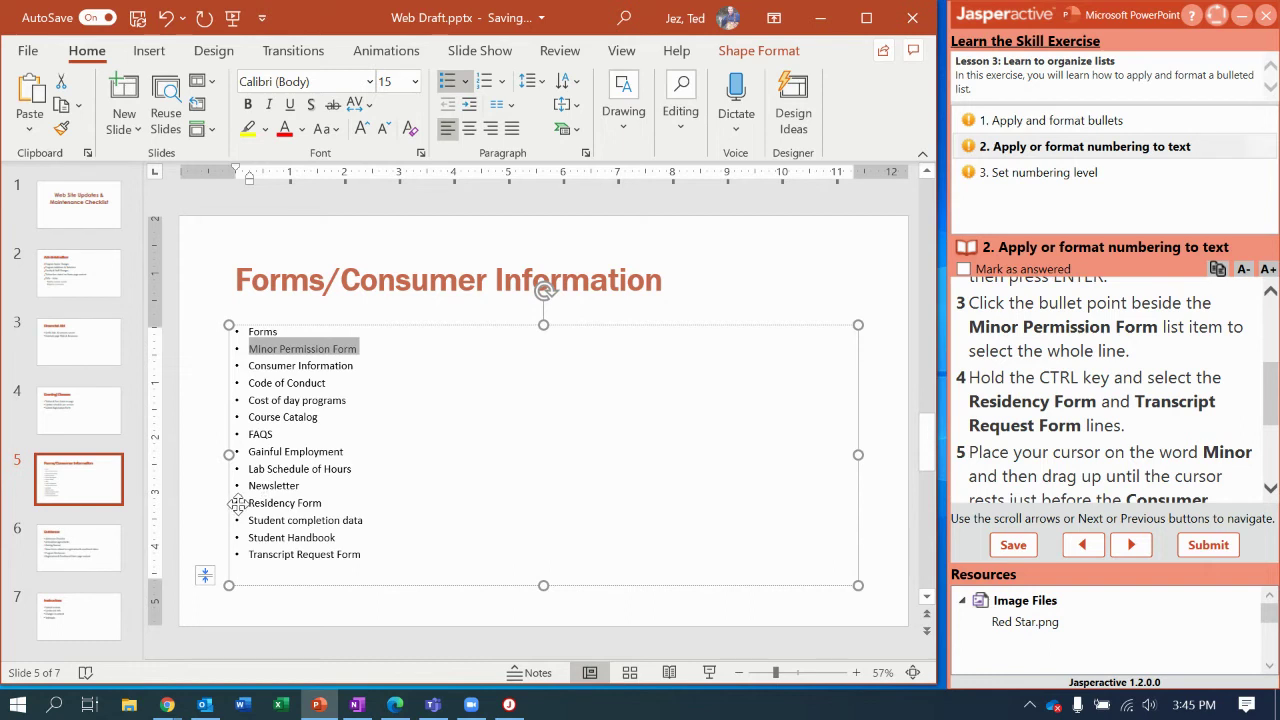
Move Residency Form and Transcript Request Form up beneath Minor Permission Form.
{"action": "left_click", "coordinate": [238, 503]}
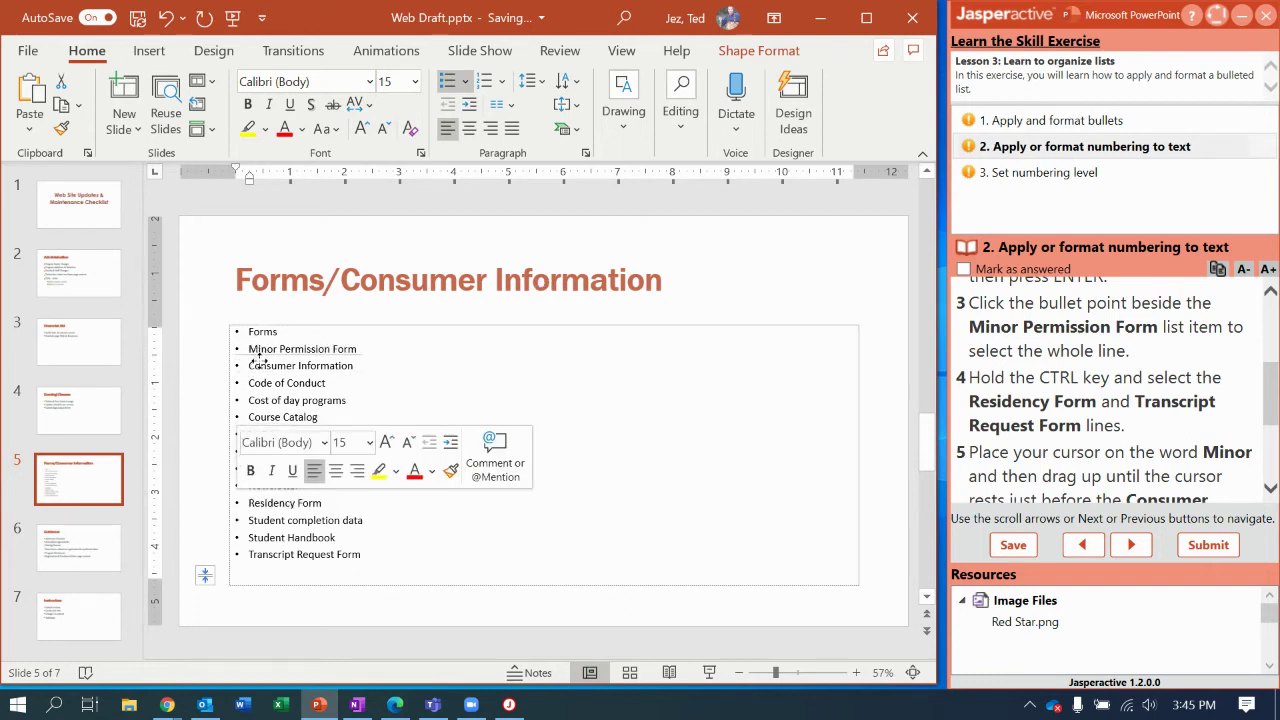
{"action": "left_click_drag", "start_coordinate": [258, 362], "coordinate": [262, 363]}
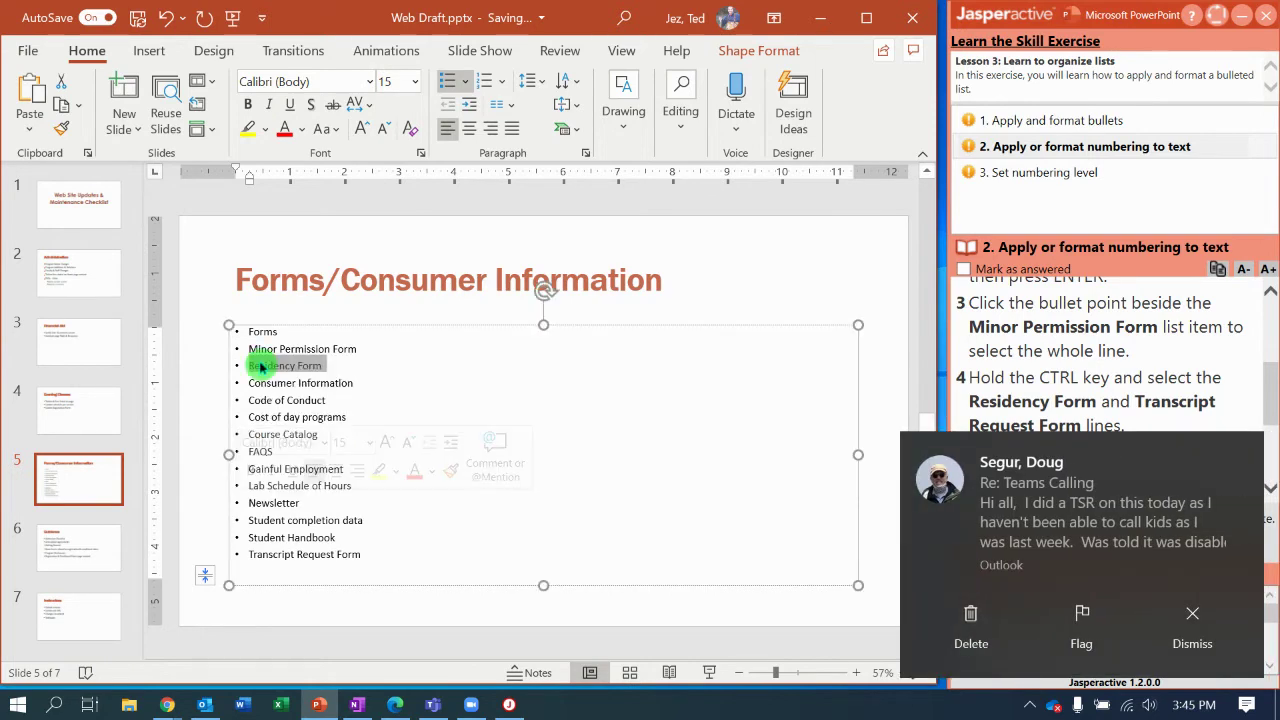
{"action": "left_click", "coordinate": [1210, 628]}
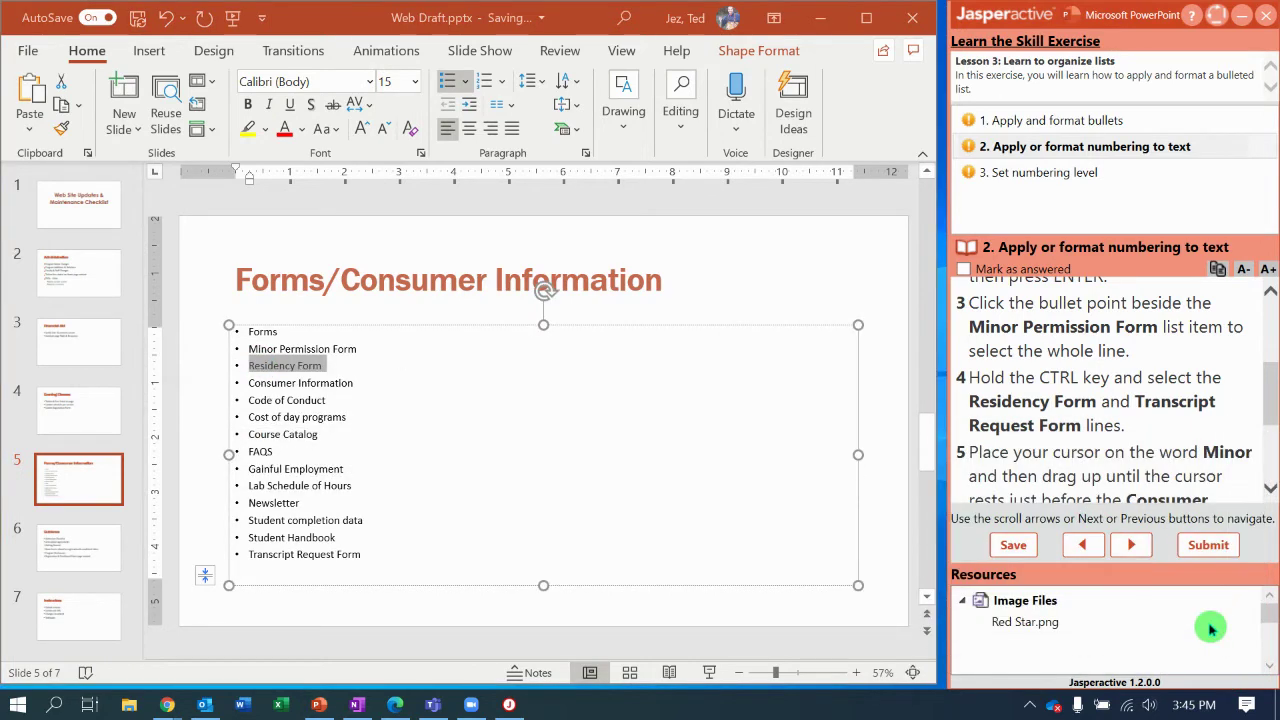
{"action": "left_click", "coordinate": [236, 554]}
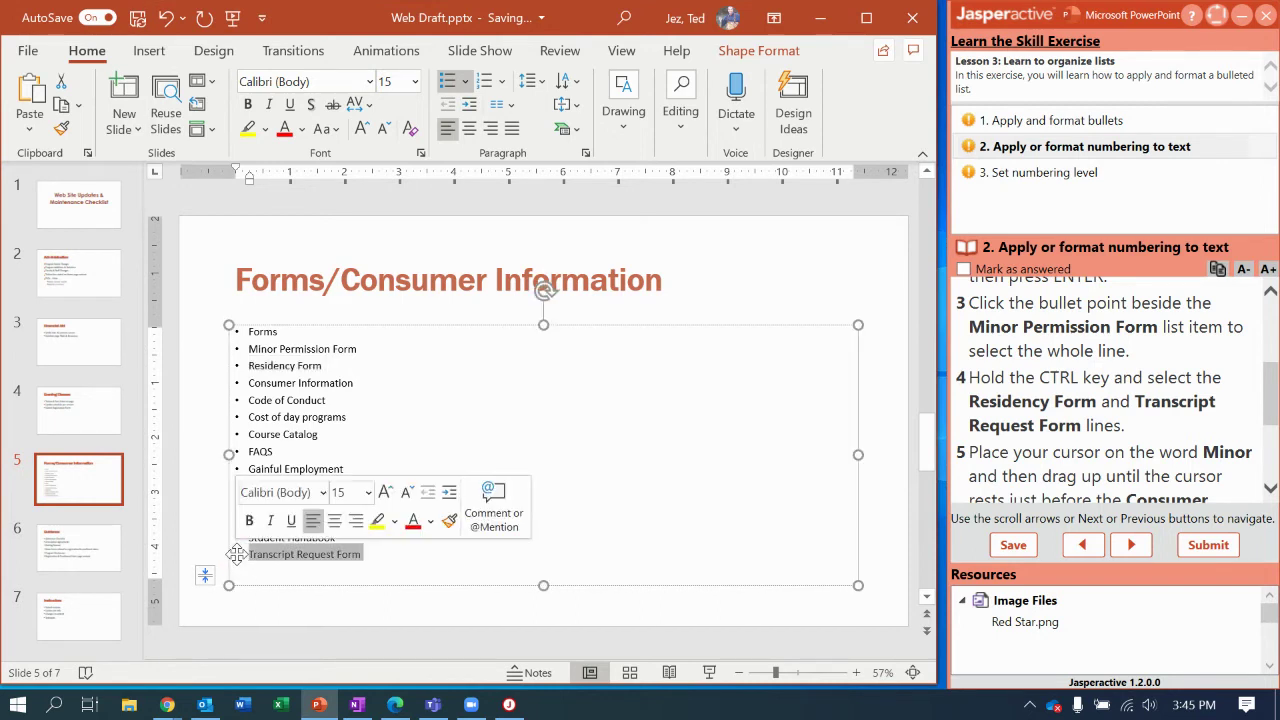
{"action": "left_click", "coordinate": [233, 554]}
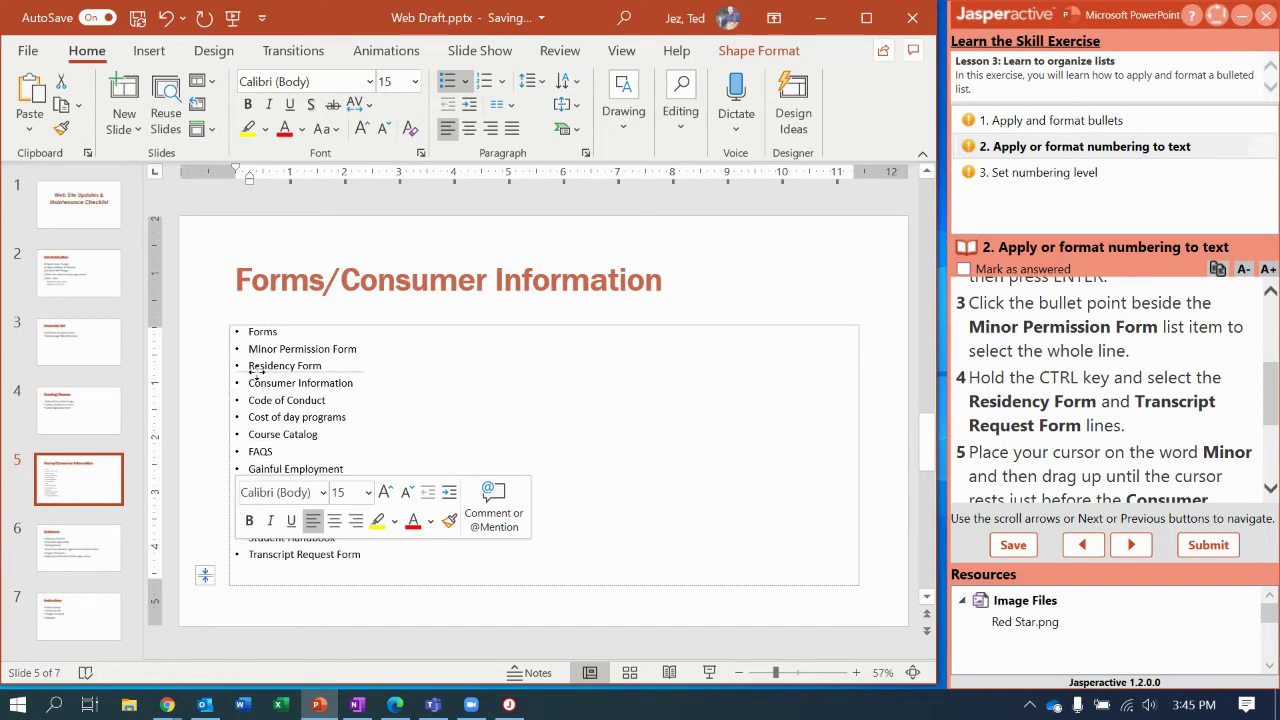
{"action": "left_click_drag", "start_coordinate": [250, 368], "coordinate": [256, 373]}
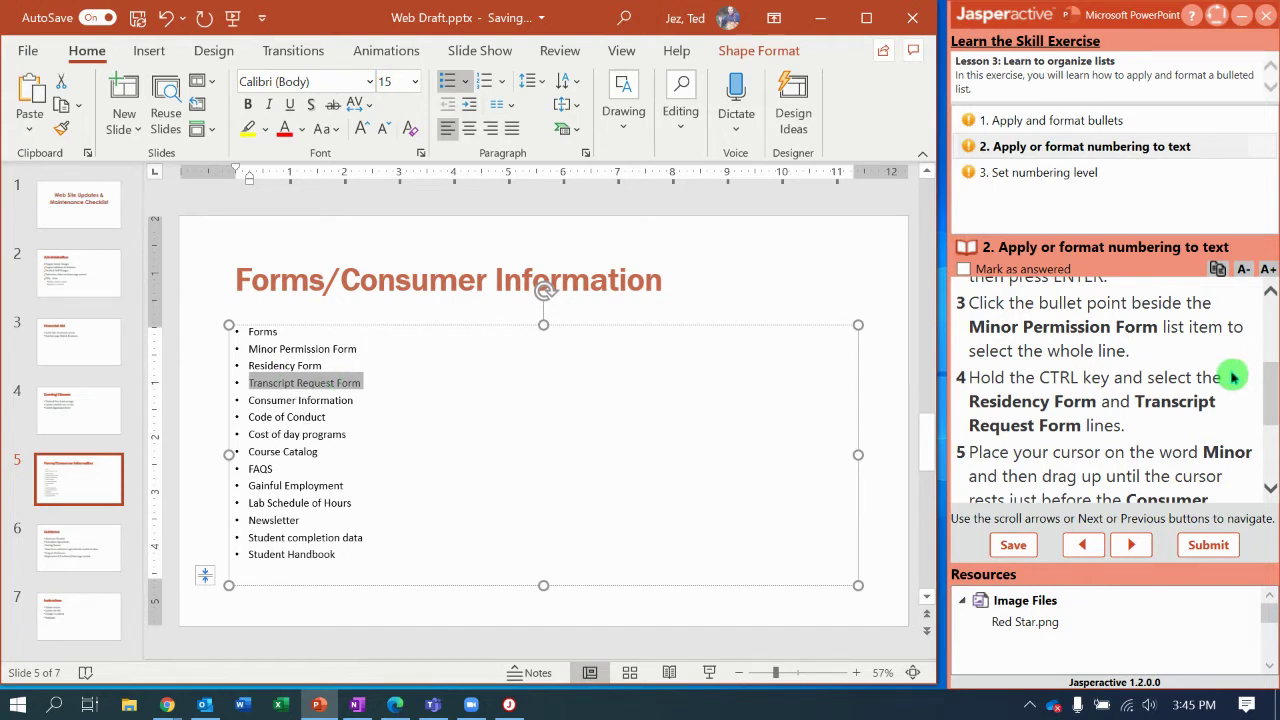
{"action": "left_click", "coordinate": [1270, 400]}
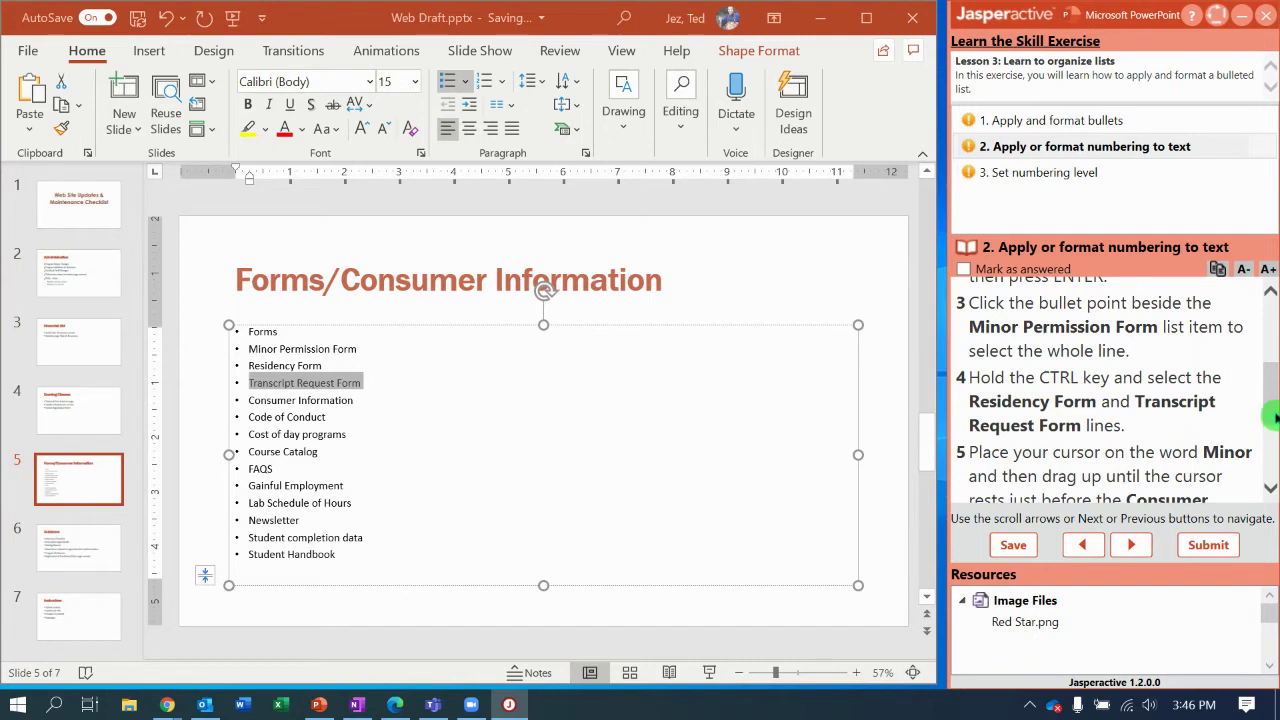
{"action": "left_click_drag", "start_coordinate": [1272, 424], "coordinate": [1270, 486]}
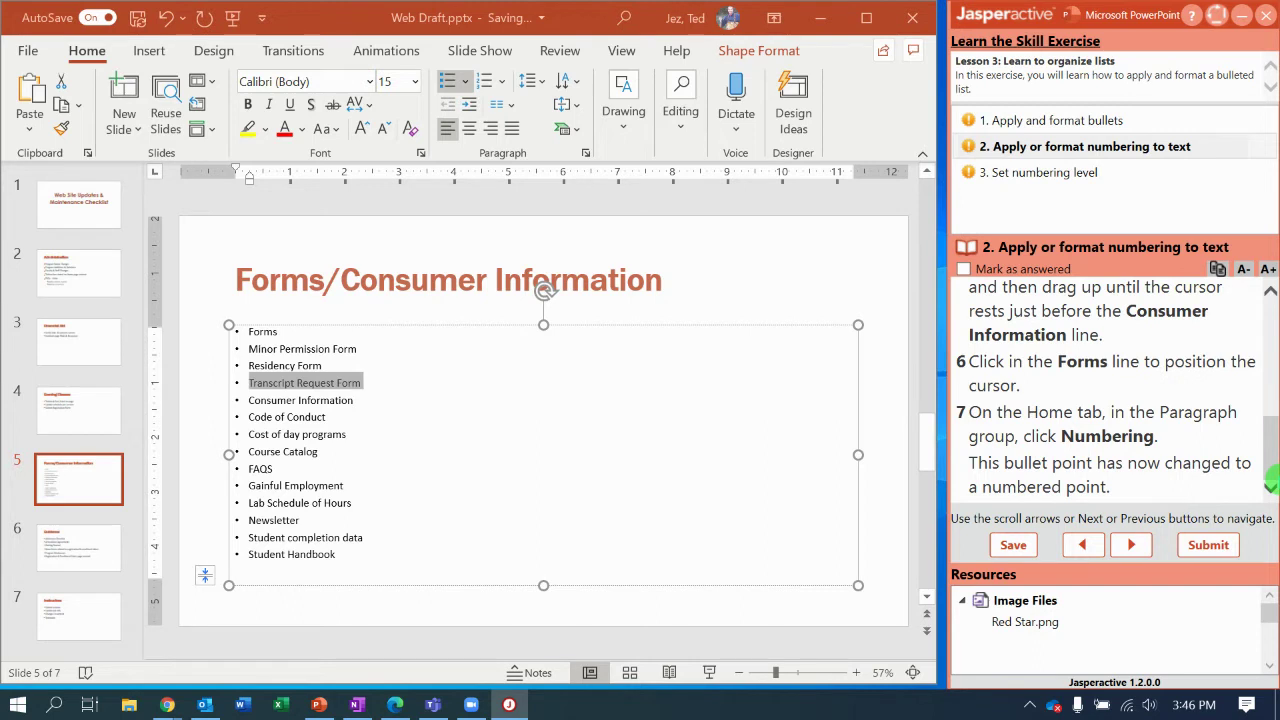
Number the Forms and Consumer Information lines, then advance the exercise to Set numbering level.
{"action": "left_click", "coordinate": [262, 332]}
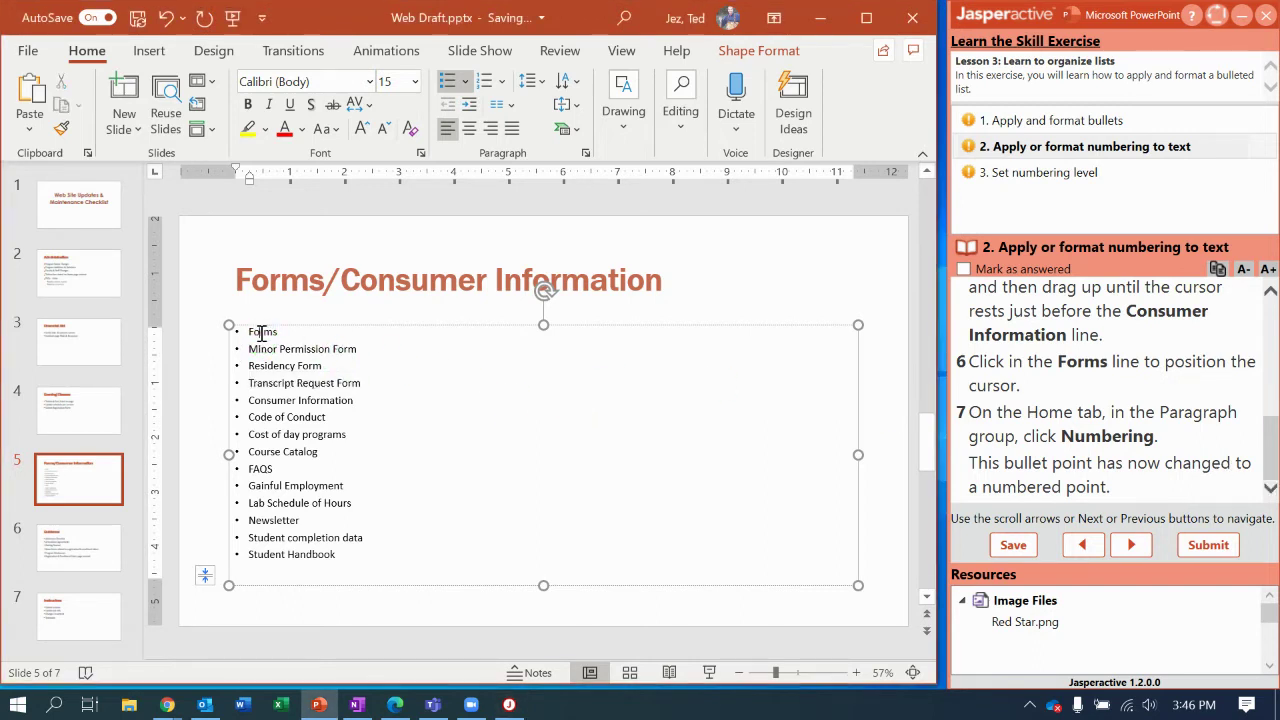
{"action": "left_click", "coordinate": [312, 330]}
{"action": "left_click", "coordinate": [312, 330]}
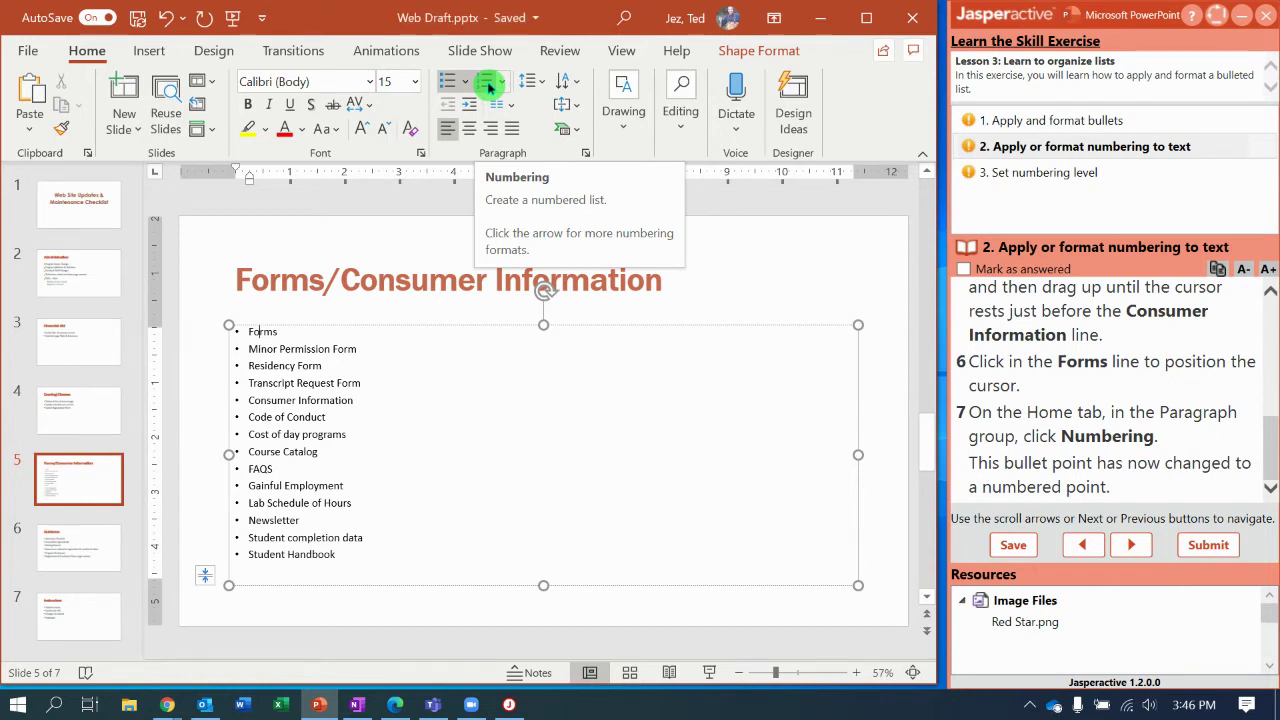
{"action": "left_click", "coordinate": [487, 84]}
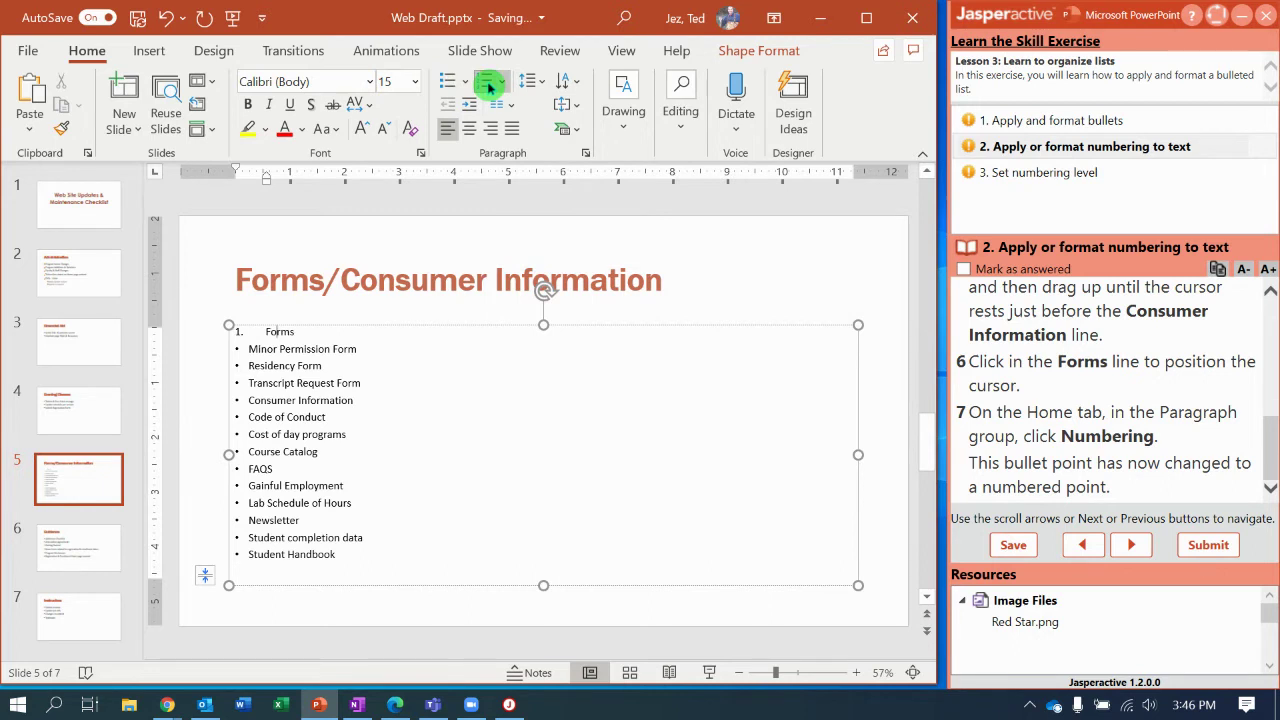
{"action": "left_click", "coordinate": [256, 400]}
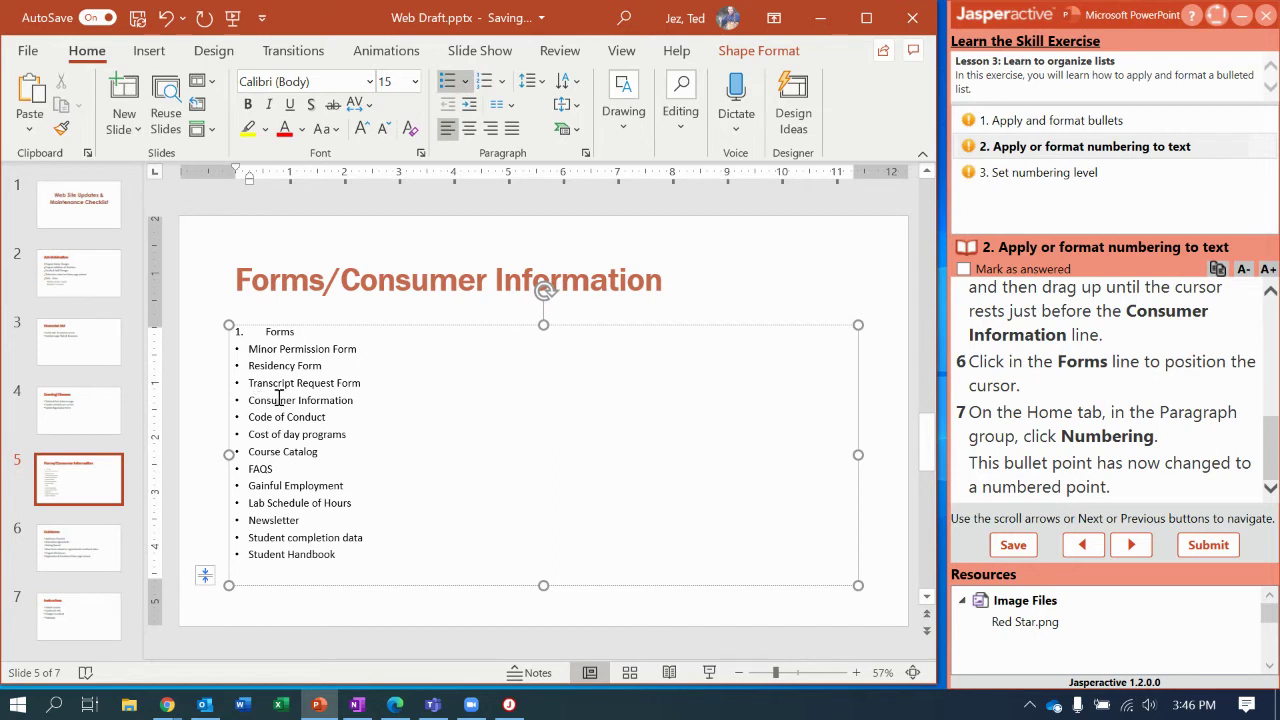
{"action": "left_click", "coordinate": [488, 85]}
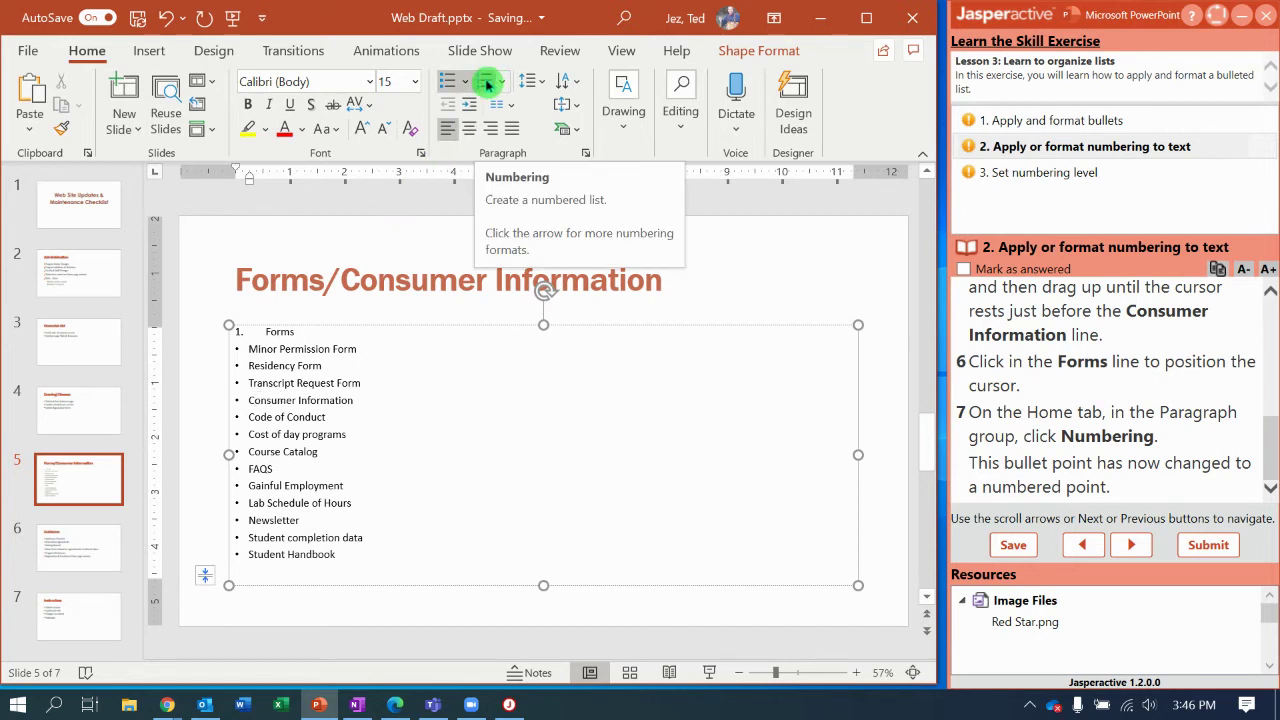
{"action": "left_click", "coordinate": [486, 84]}
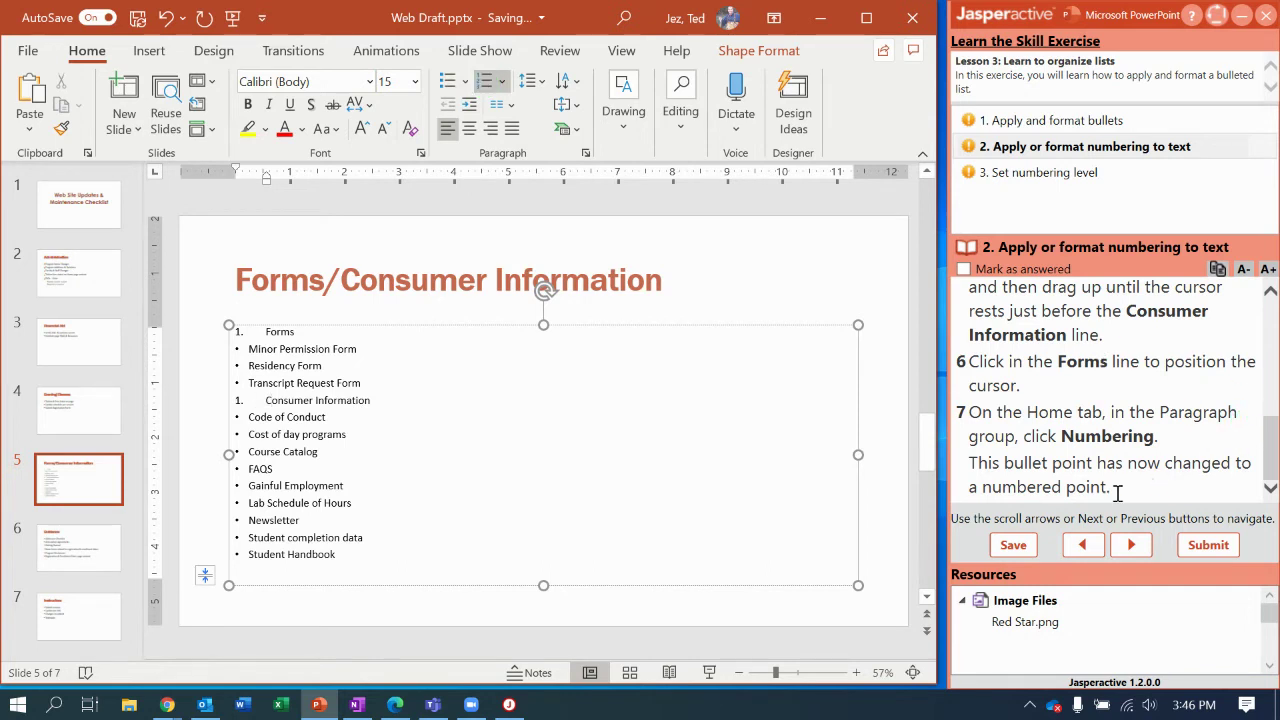
{"action": "left_click", "coordinate": [1145, 549]}
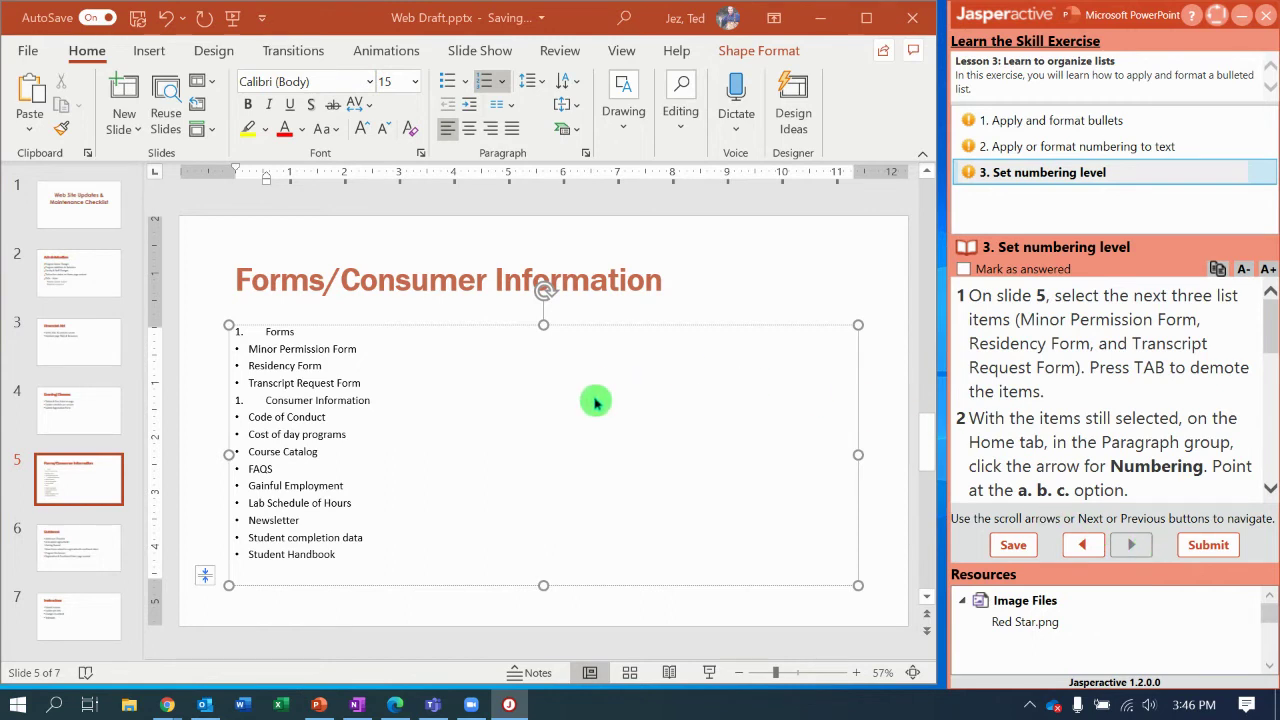
Letter the three form lines a. b. c. and demote them under Forms with Tab.
{"action": "left_click", "coordinate": [350, 381]}
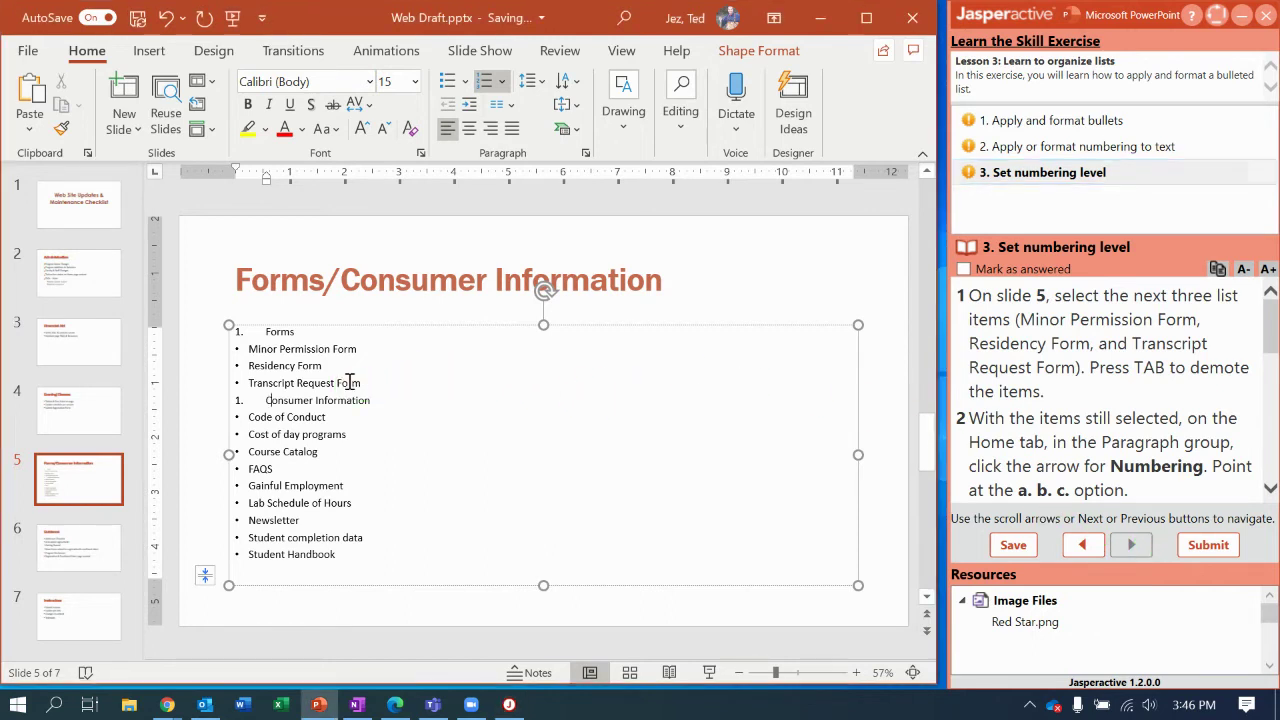
{"action": "left_click_drag", "start_coordinate": [355, 378], "coordinate": [346, 371]}
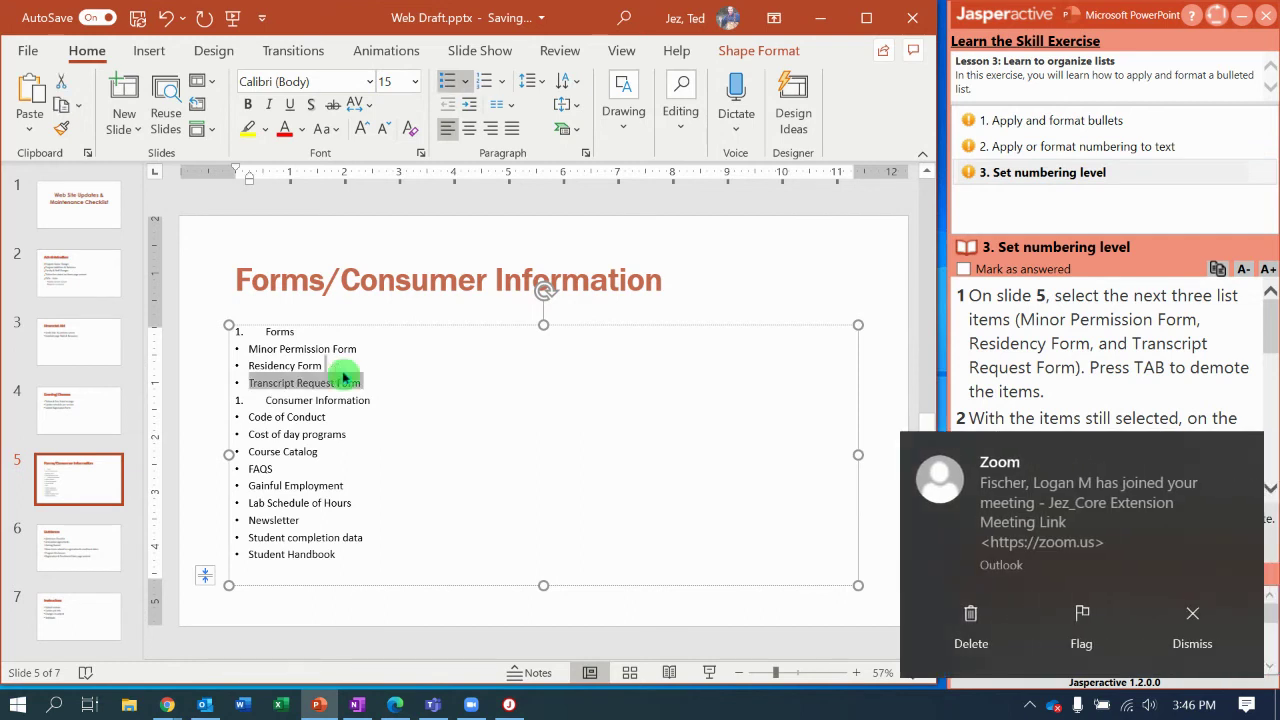
{"action": "left_click", "coordinate": [1151, 665]}
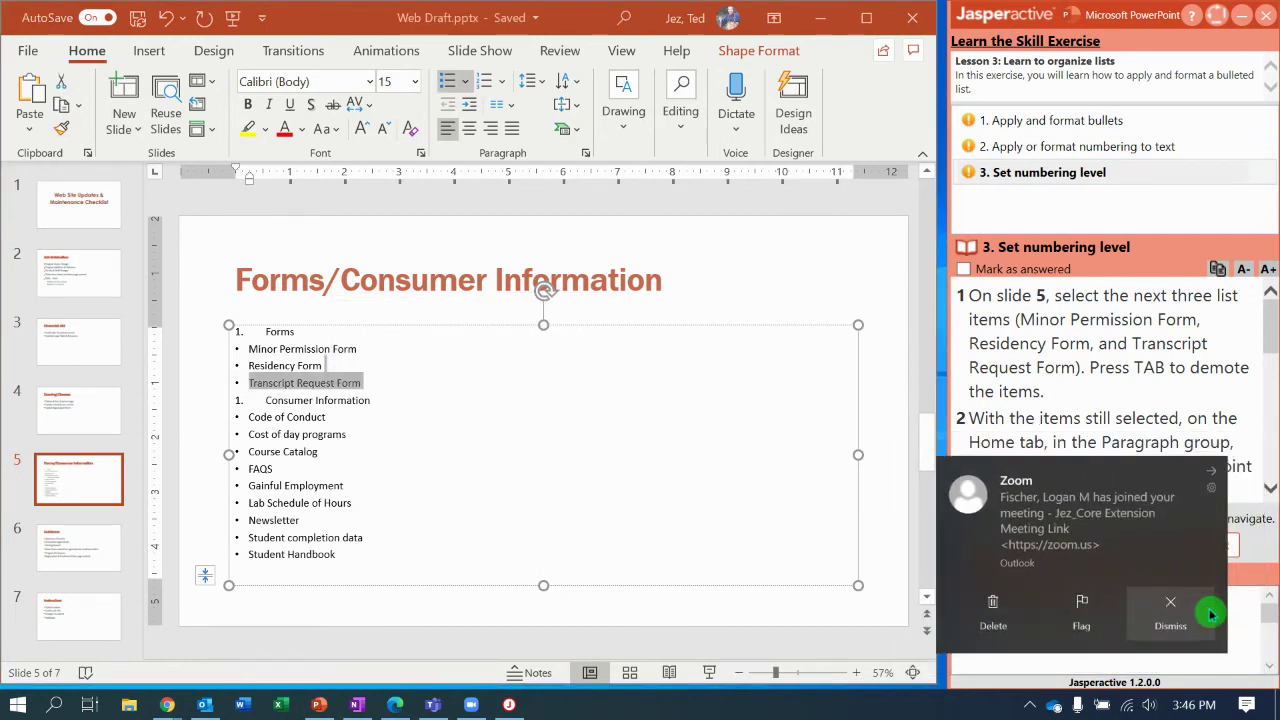
{"action": "left_click", "coordinate": [376, 383]}
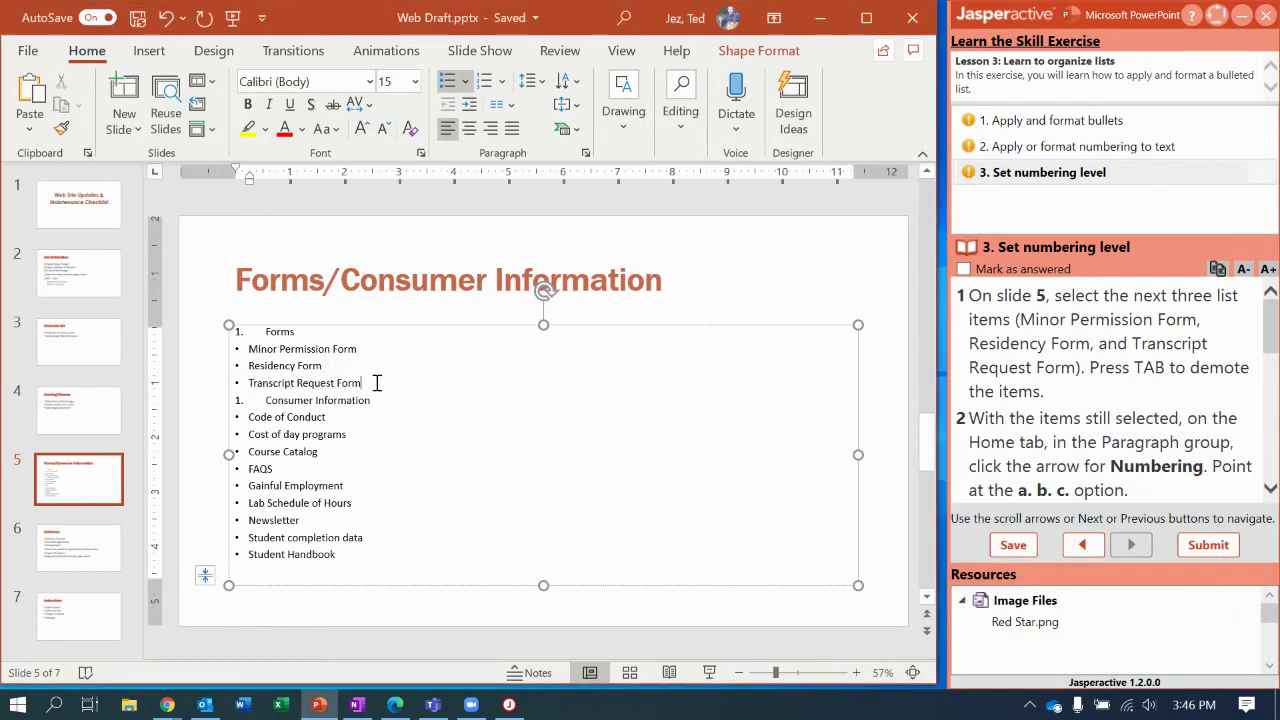
{"action": "left_click_drag", "start_coordinate": [377, 383], "coordinate": [253, 355]}
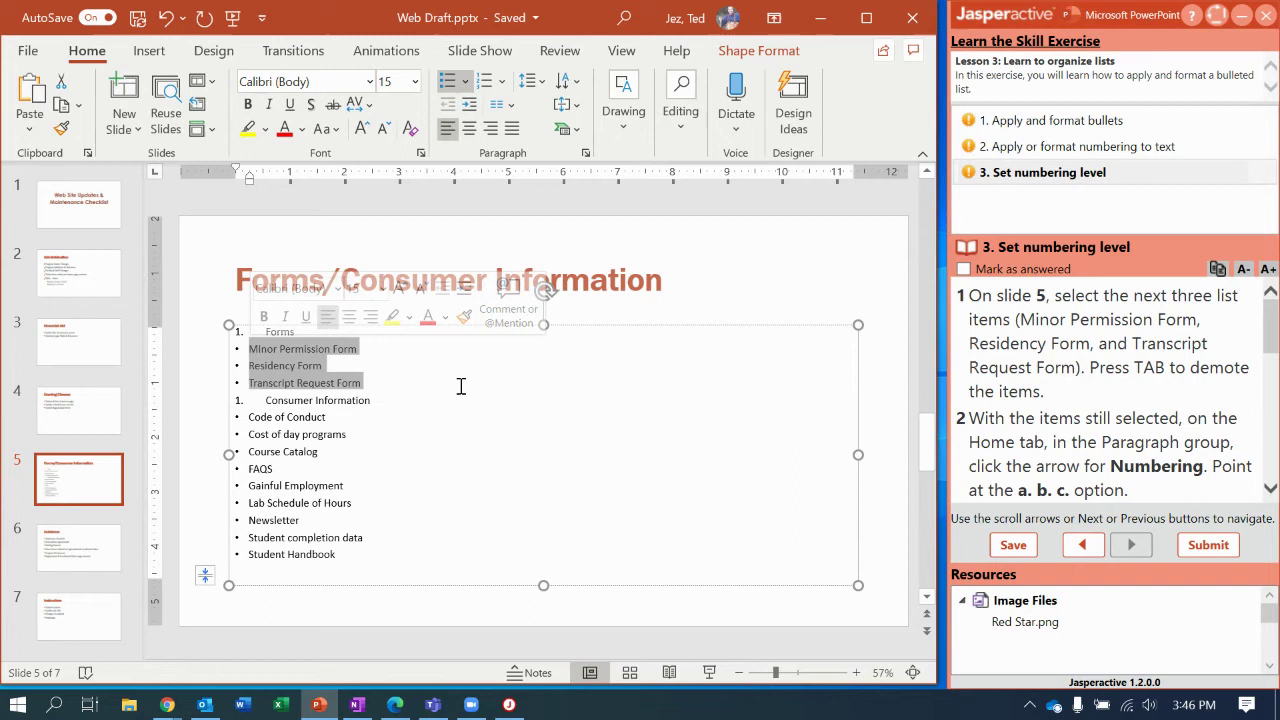
{"action": "left_click", "coordinate": [503, 85]}
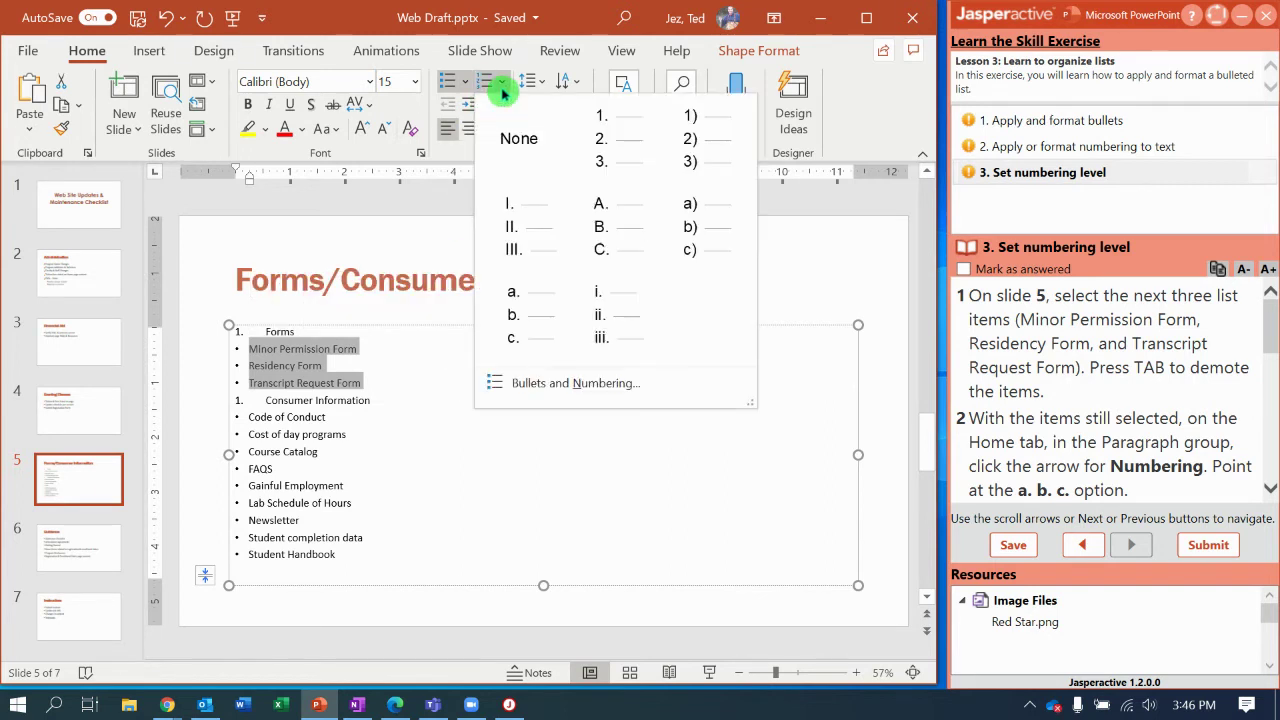
{"action": "left_click", "coordinate": [535, 296]}
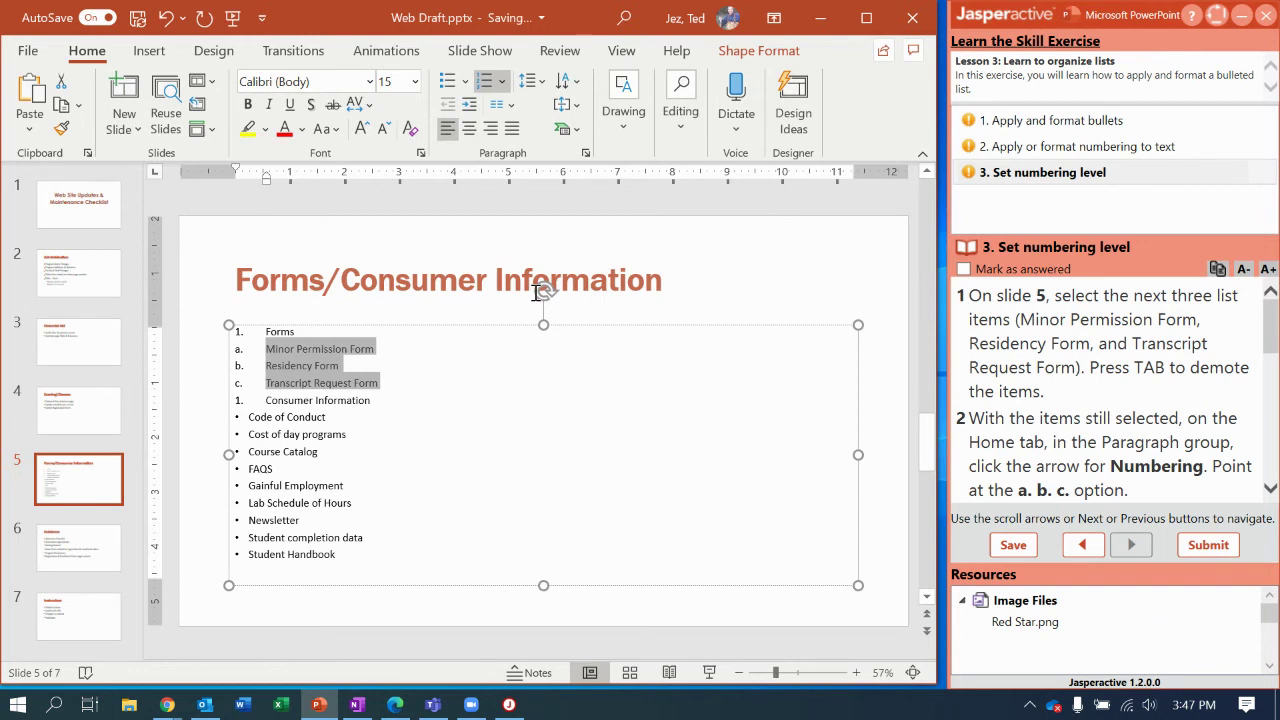
{"action": "key", "text": "Tab"}
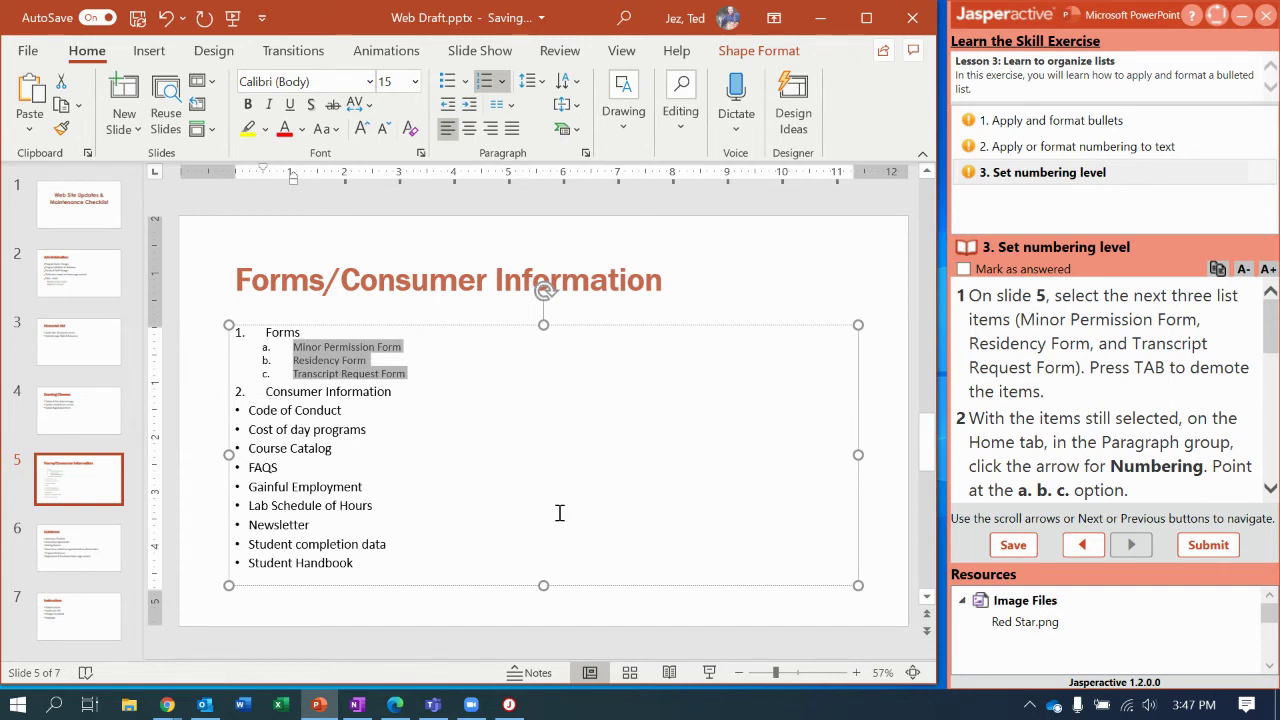
{"action": "left_click", "coordinate": [1262, 325]}
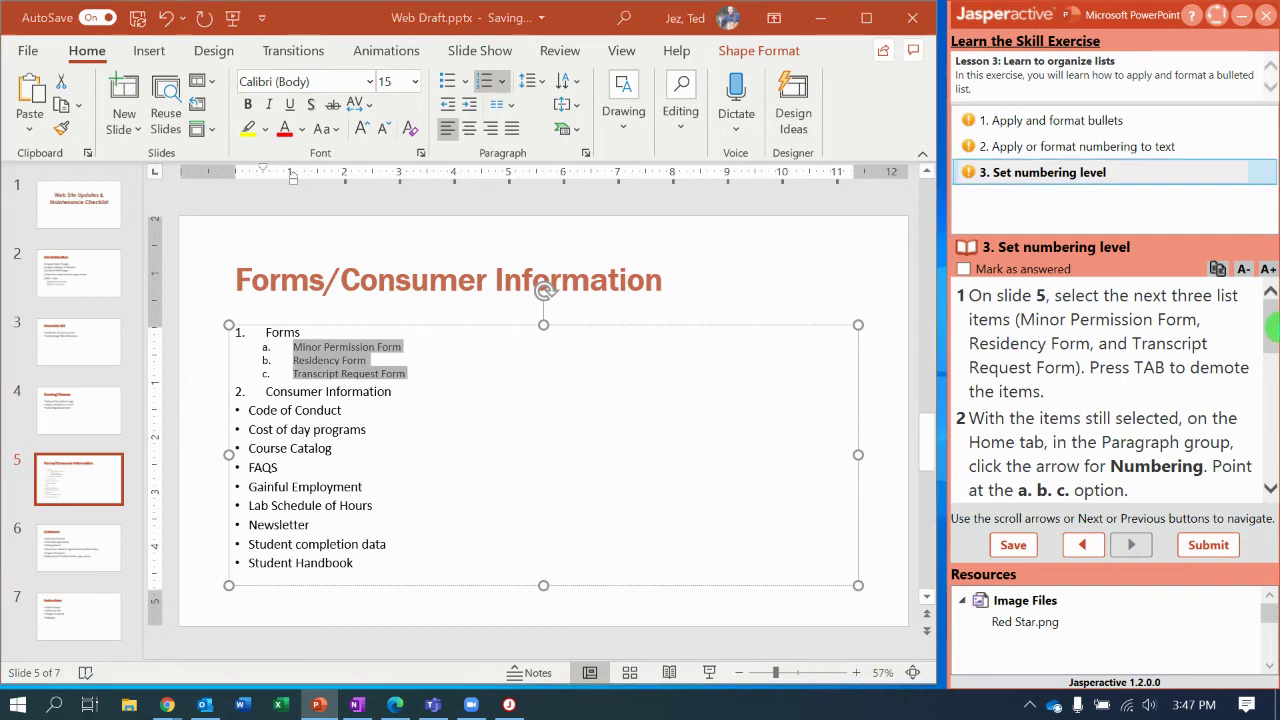
Indent the nine items from Code of Conduct to Student Handbook under Consumer Information and letter them a.–i.
{"action": "left_click_drag", "start_coordinate": [1271, 308], "coordinate": [1271, 425]}
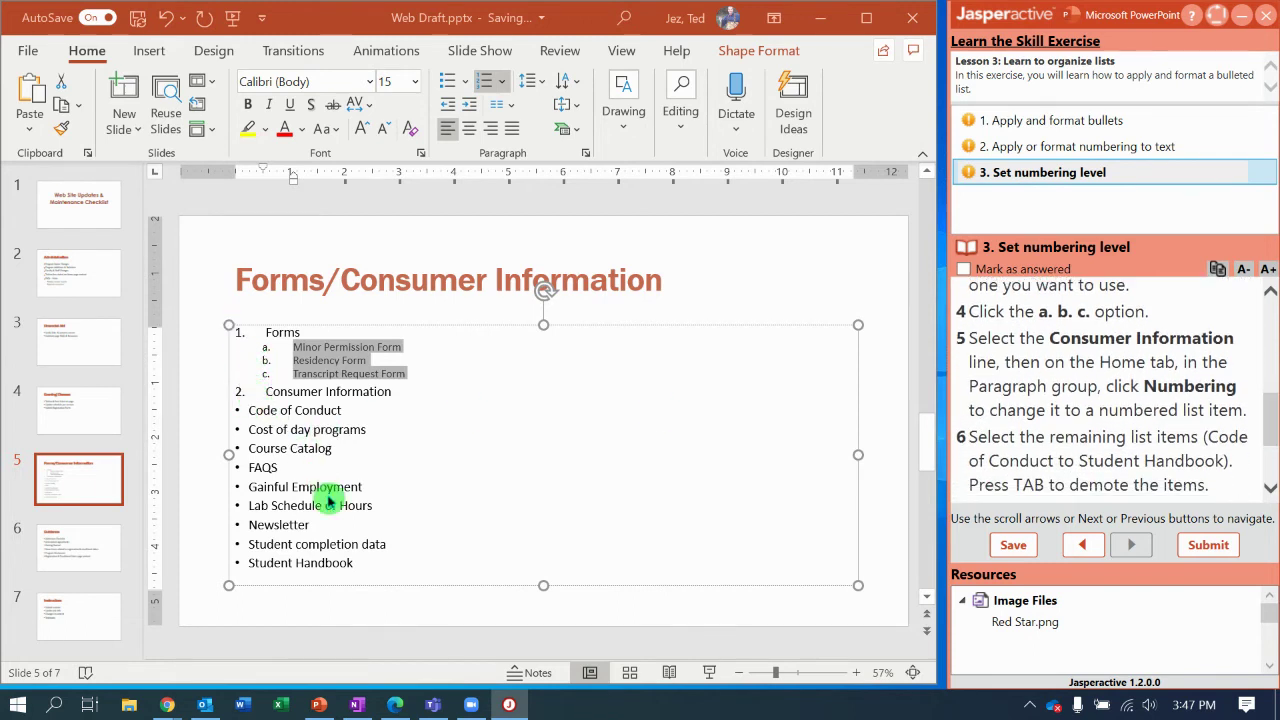
{"action": "left_click", "coordinate": [365, 562]}
{"action": "left_click_drag", "start_coordinate": [356, 566], "coordinate": [249, 412]}
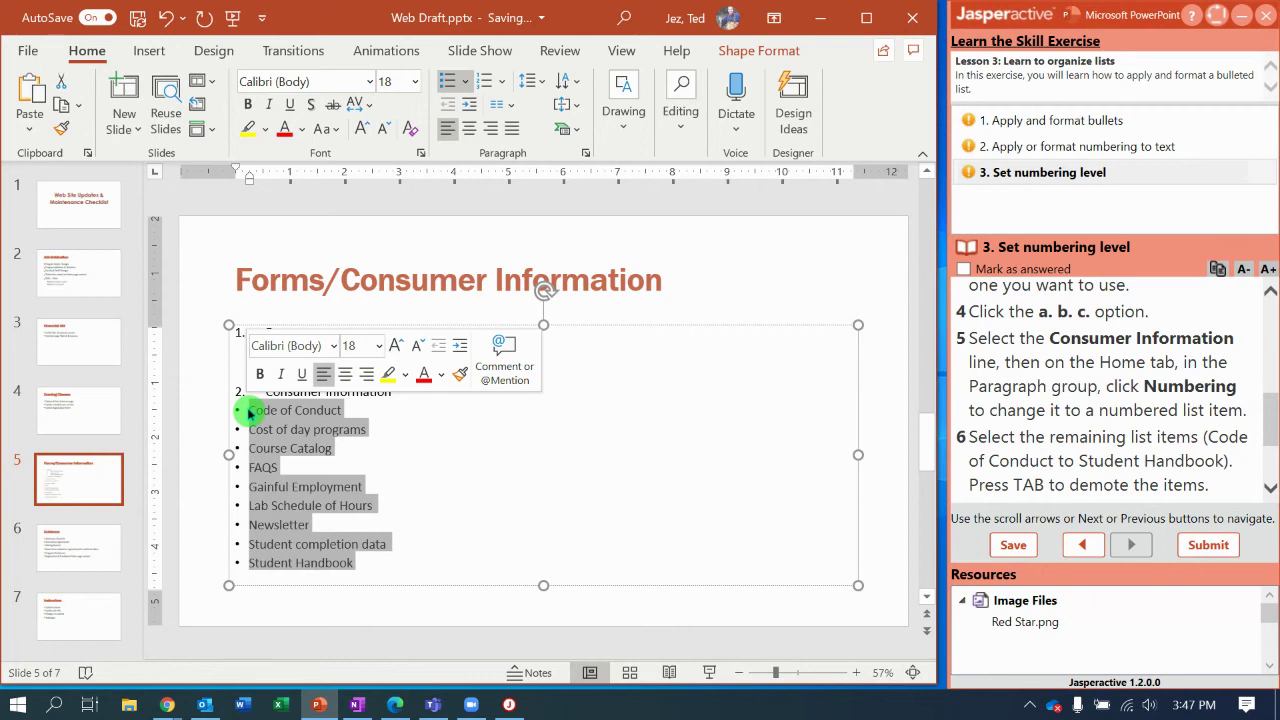
{"action": "key", "text": "Tab"}
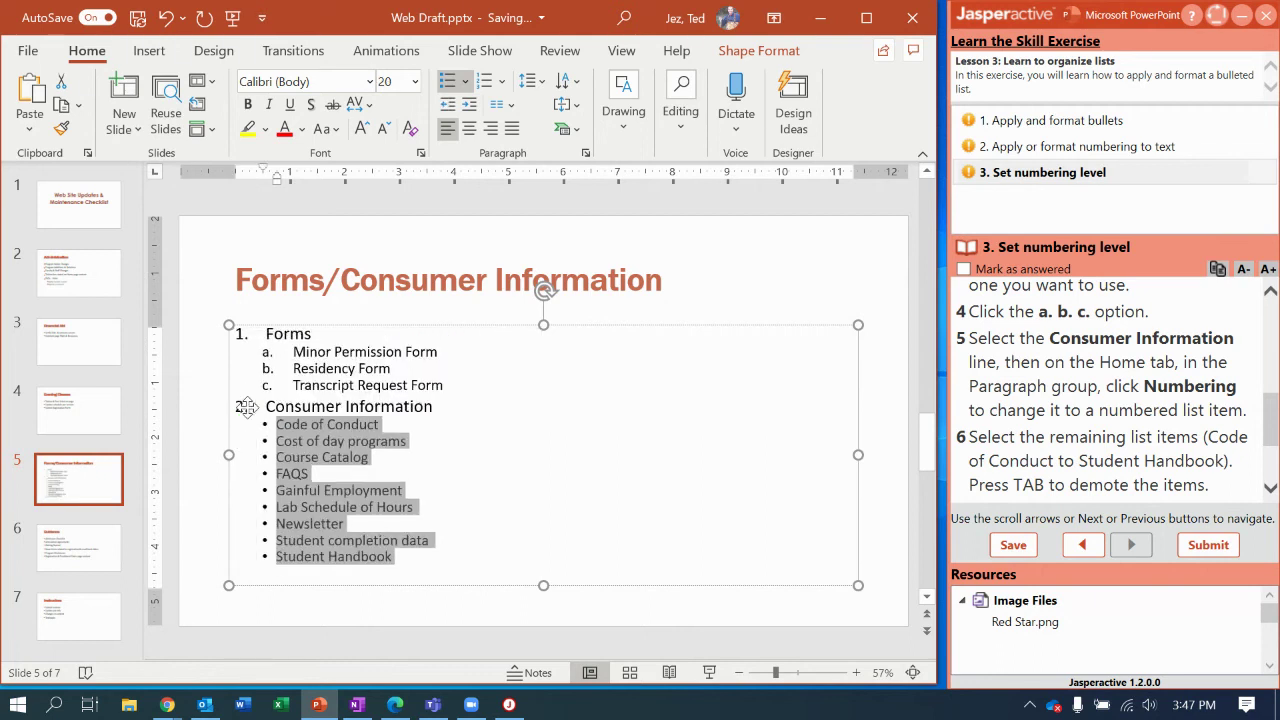
{"action": "left_click", "coordinate": [503, 83]}
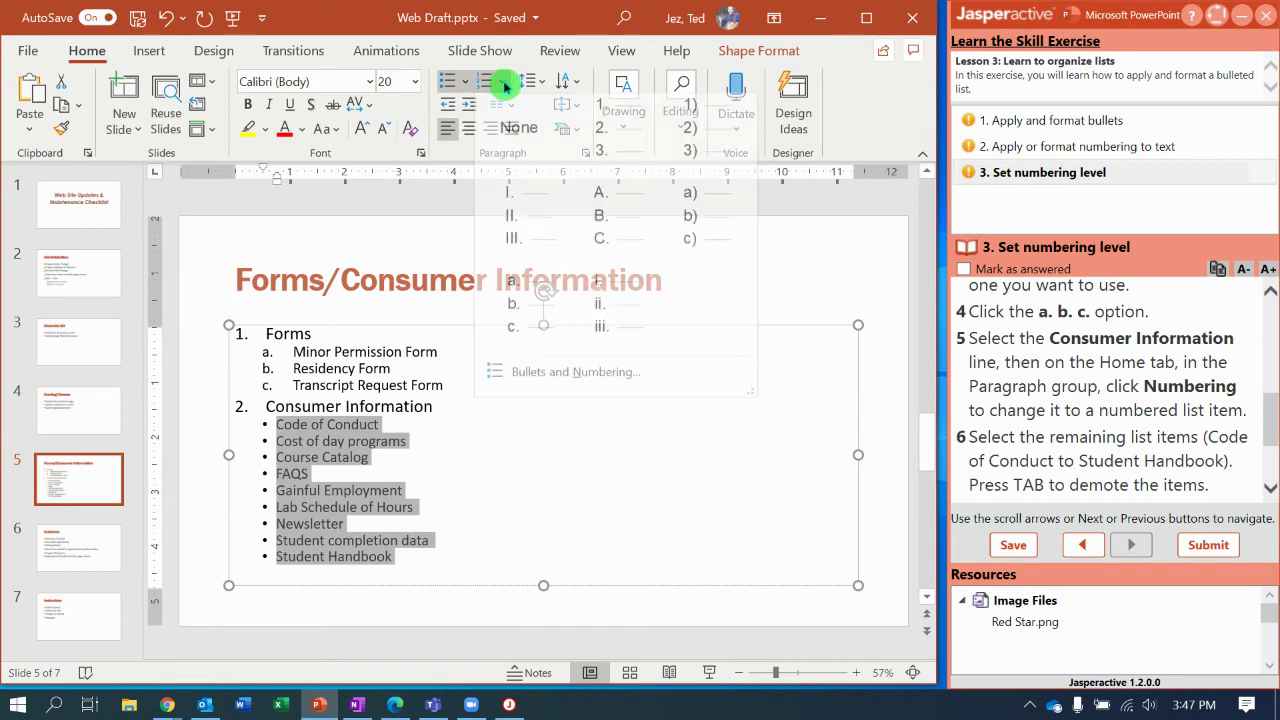
{"action": "left_click", "coordinate": [523, 300]}
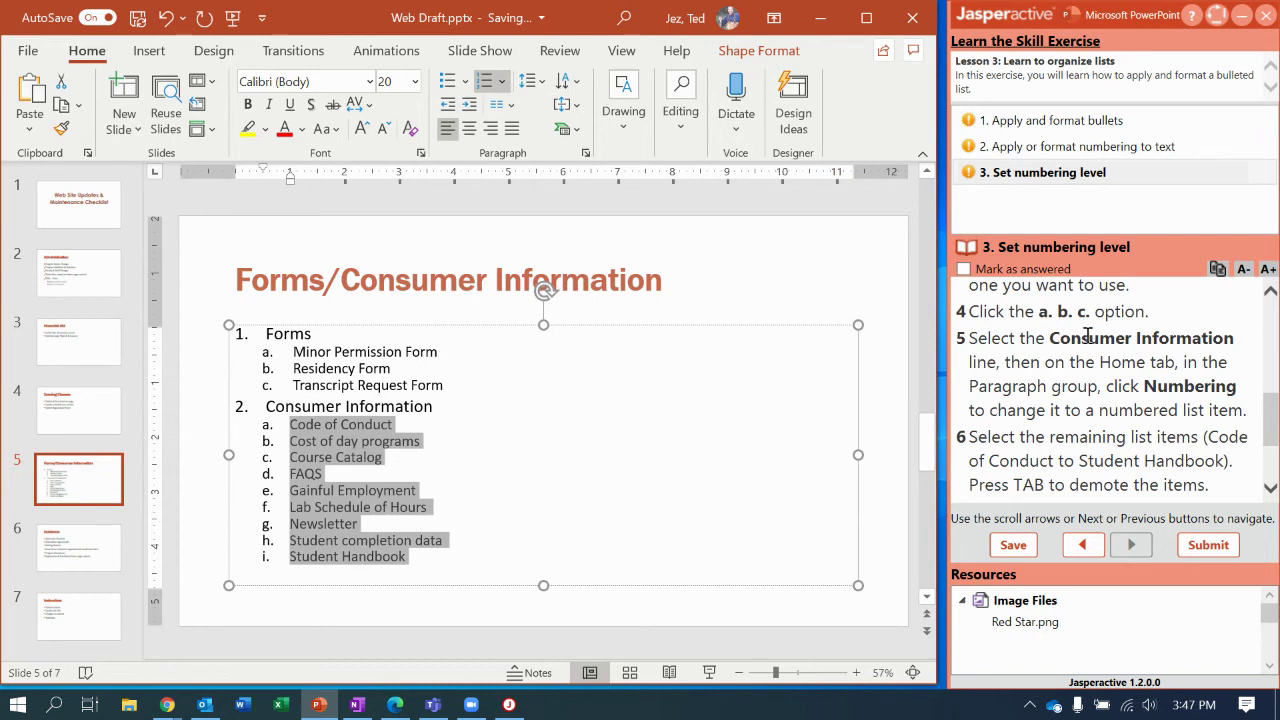
{"action": "left_click", "coordinate": [1274, 422]}
{"action": "left_click_drag", "start_coordinate": [1274, 422], "coordinate": [1274, 457]}
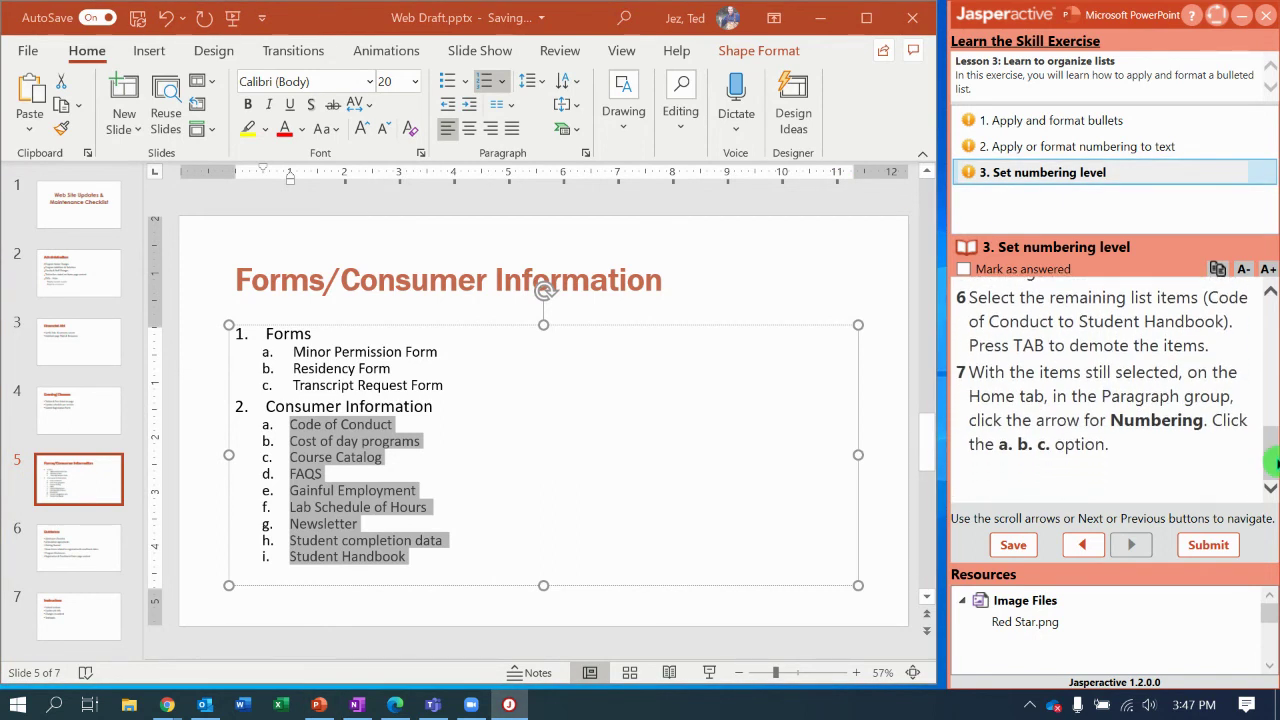
{"action": "left_click", "coordinate": [555, 453]}
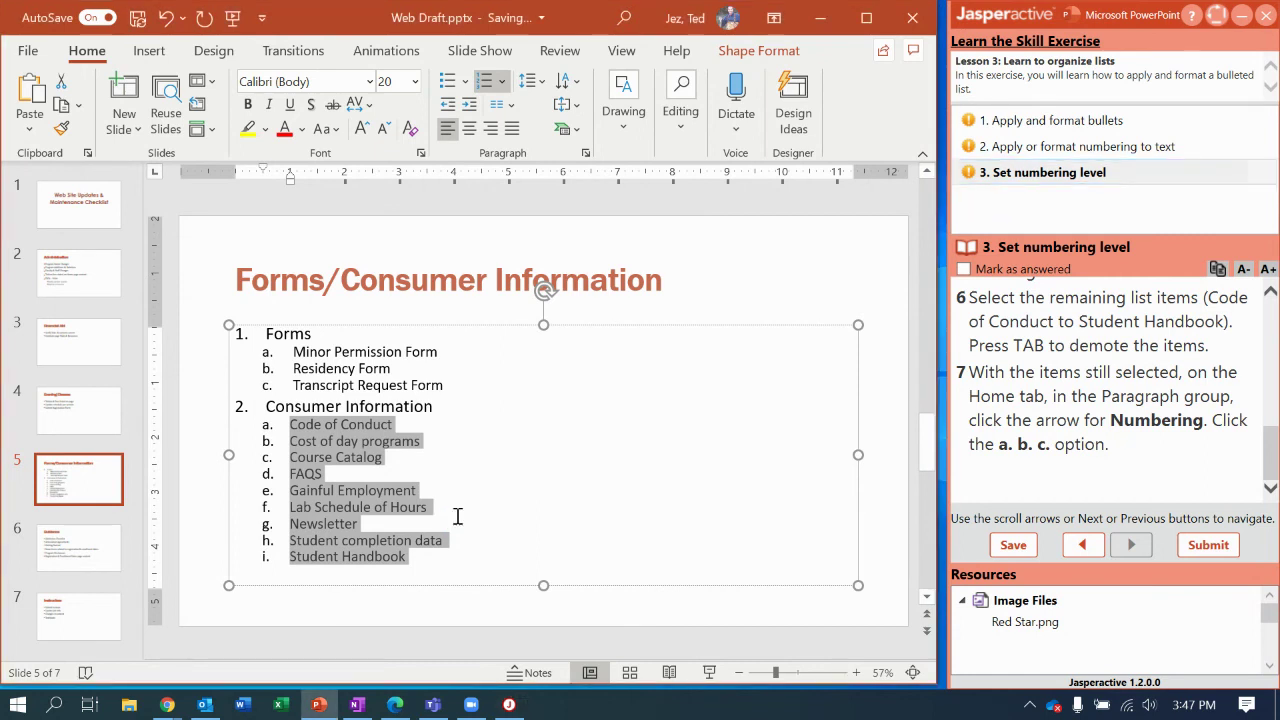
{"action": "left_click", "coordinate": [497, 477]}
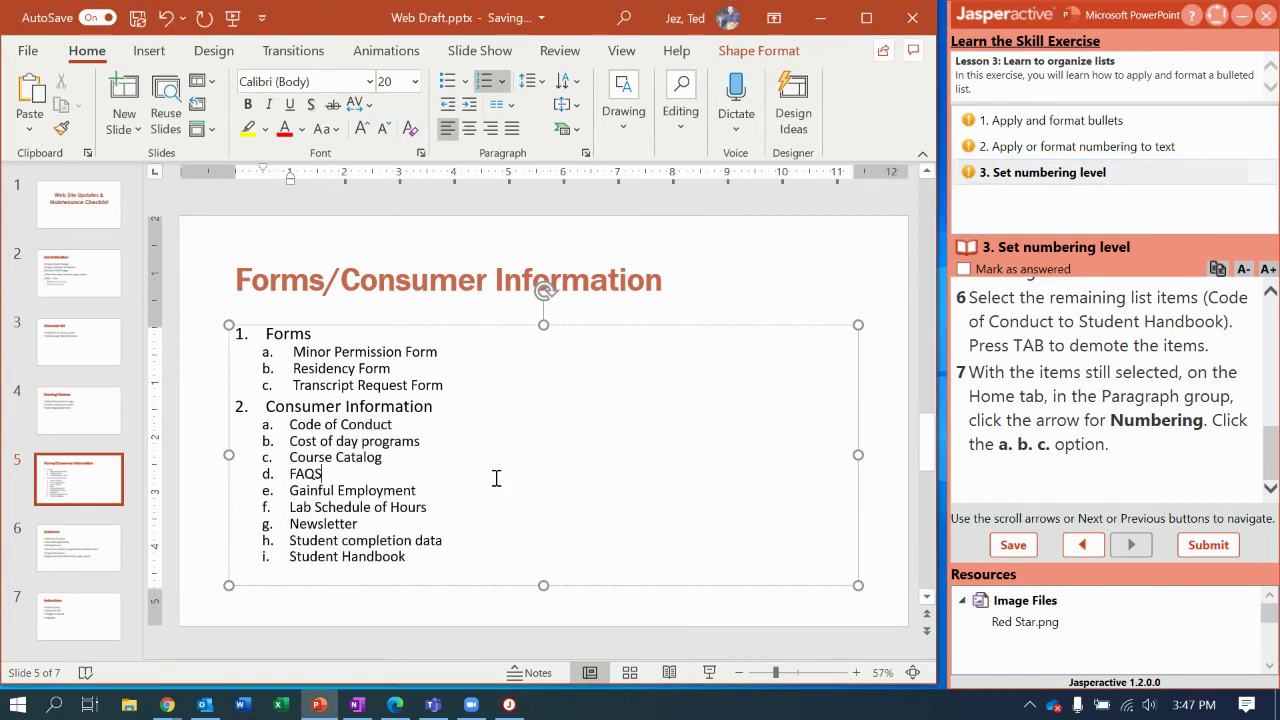
Submit the exercise for a 100% score (3 of 3) and return to Jasperactive.
{"action": "left_click", "coordinate": [1210, 545]}
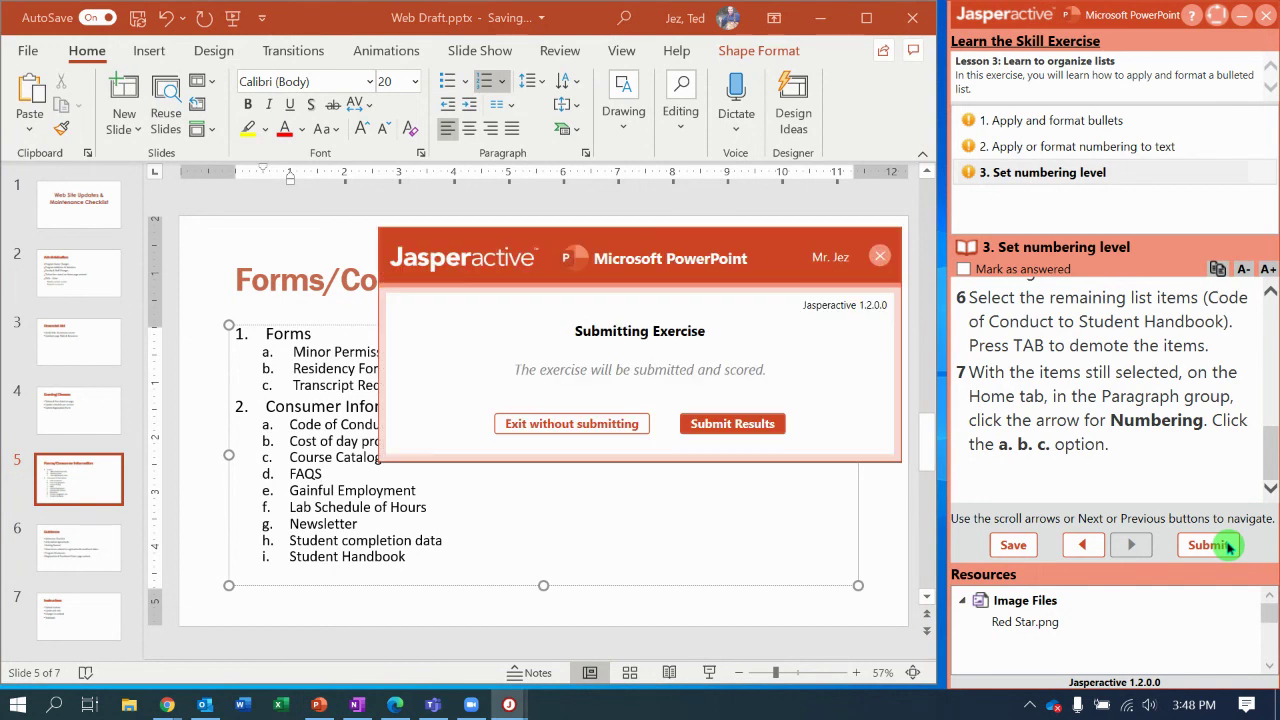
{"action": "left_click", "coordinate": [712, 426]}
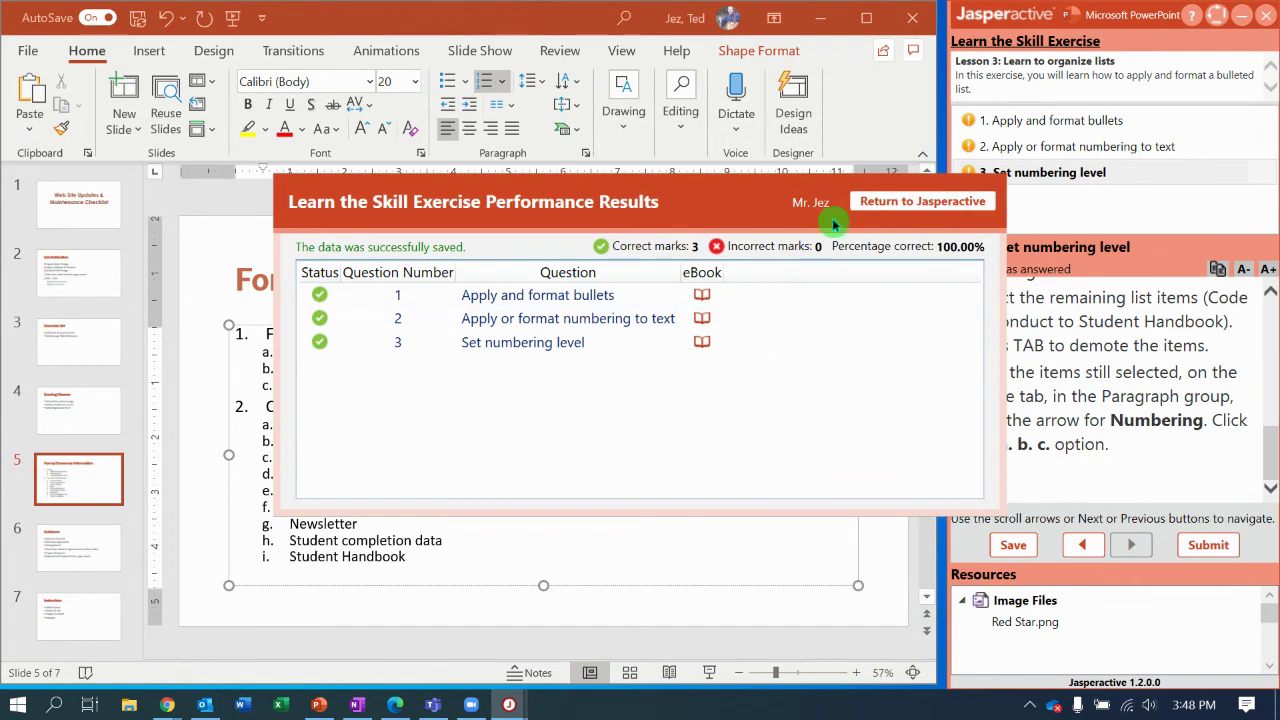
{"action": "left_click", "coordinate": [884, 203]}
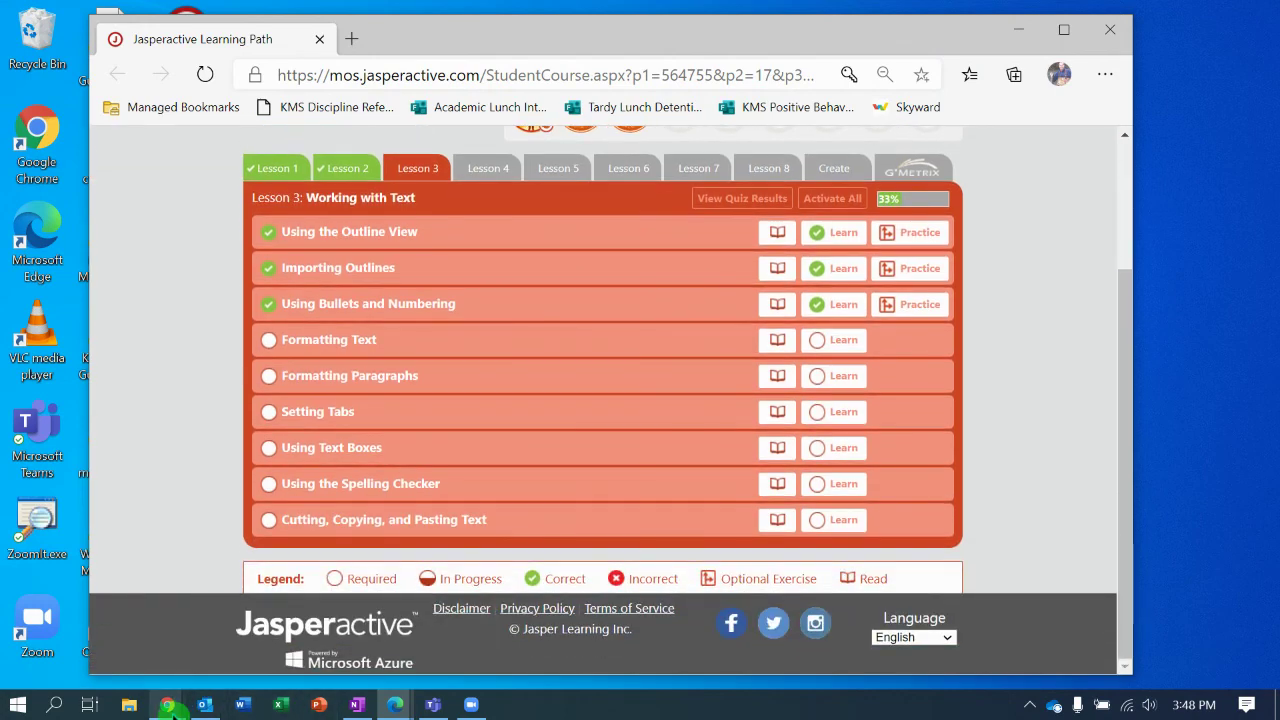
Preview the Chrome screen-sharing window from its taskbar icon.
{"action": "mouse_move", "coordinate": [167, 704]}
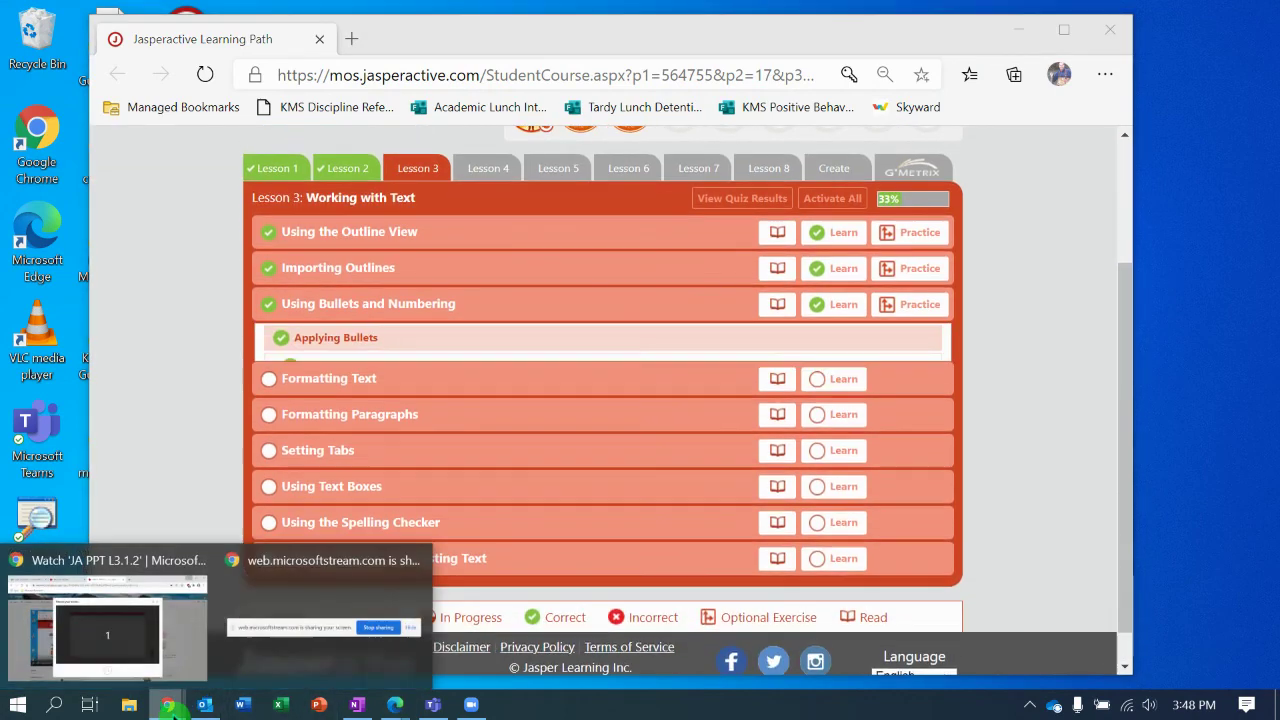
{"action": "mouse_move", "coordinate": [378, 627]}
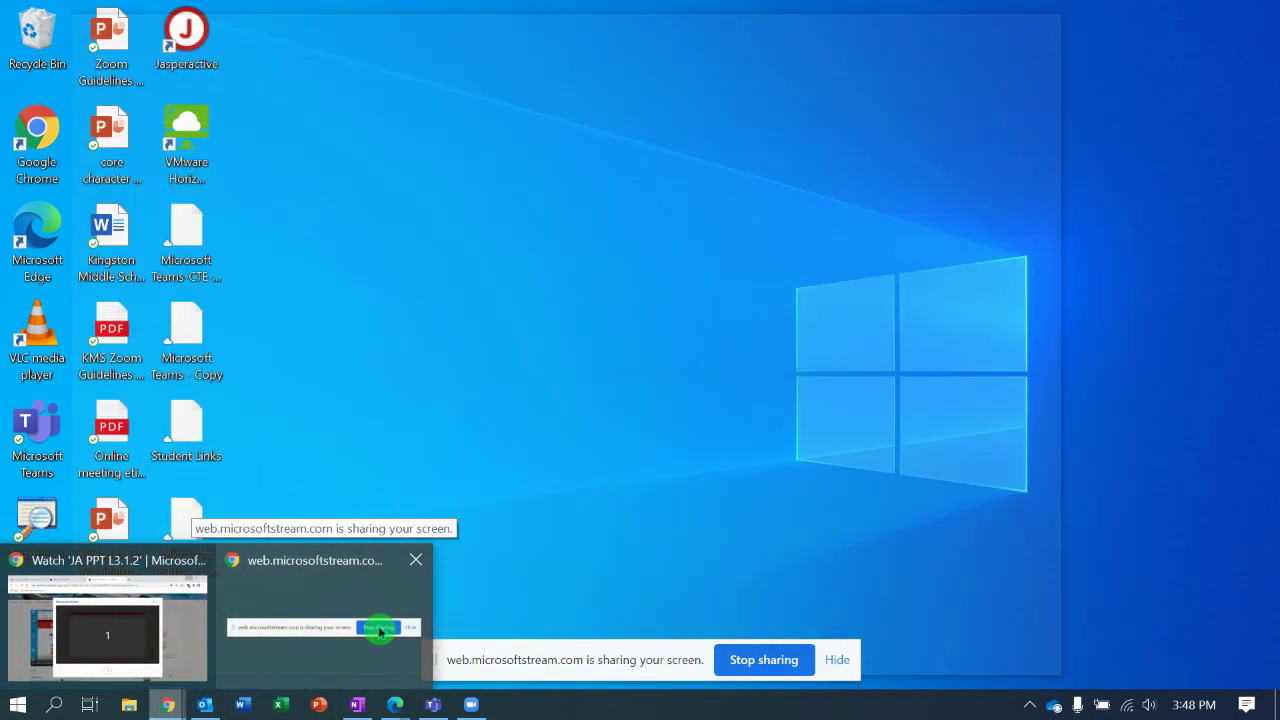